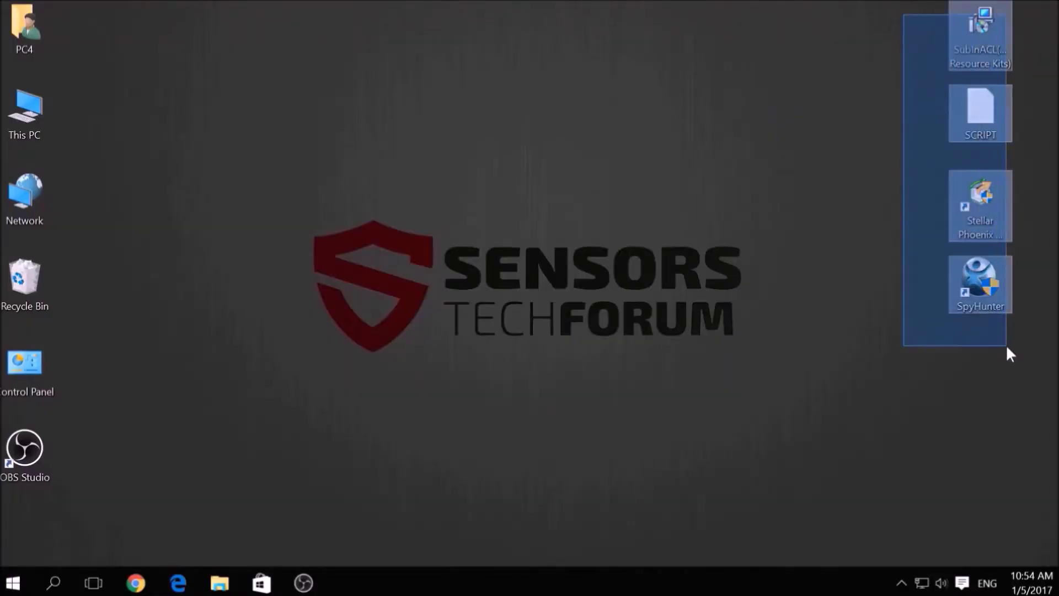
Open System Configuration by running the msconfig command.
click(769, 393)
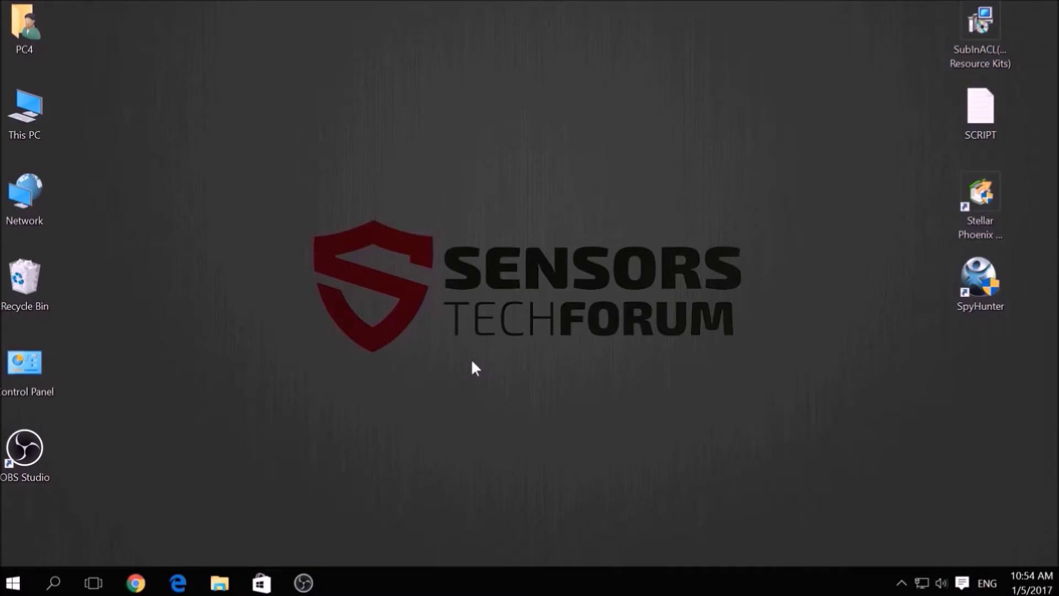
key(super+r)
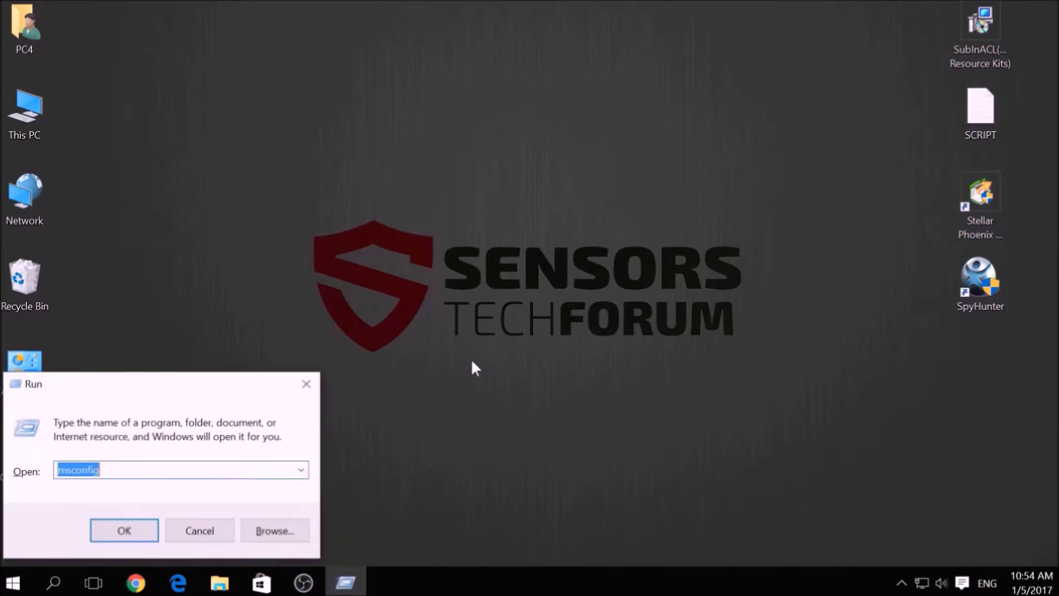
key(BackSpace)
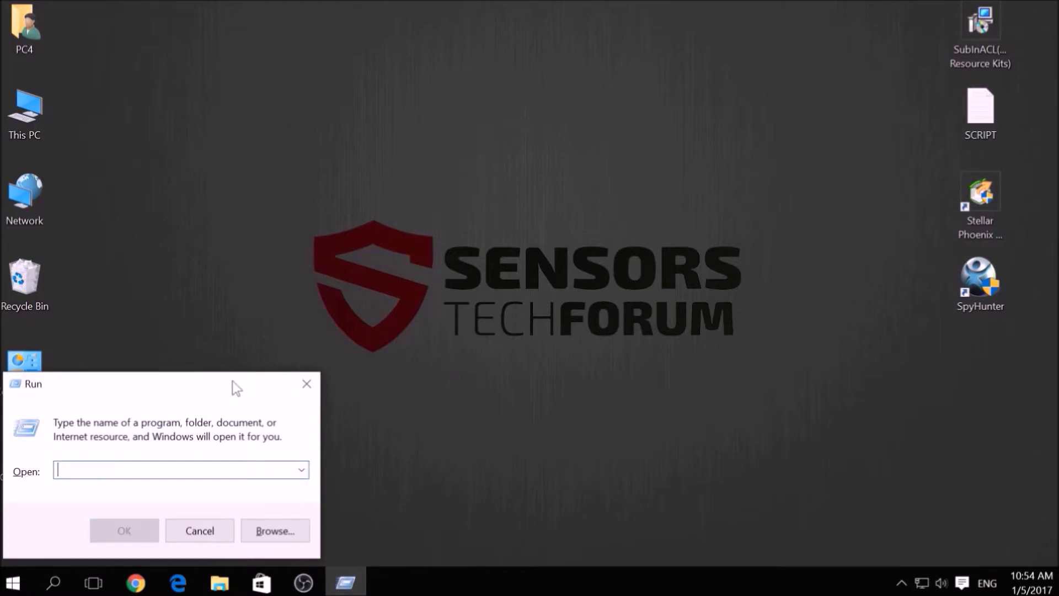
drag(233, 381, 570, 232)
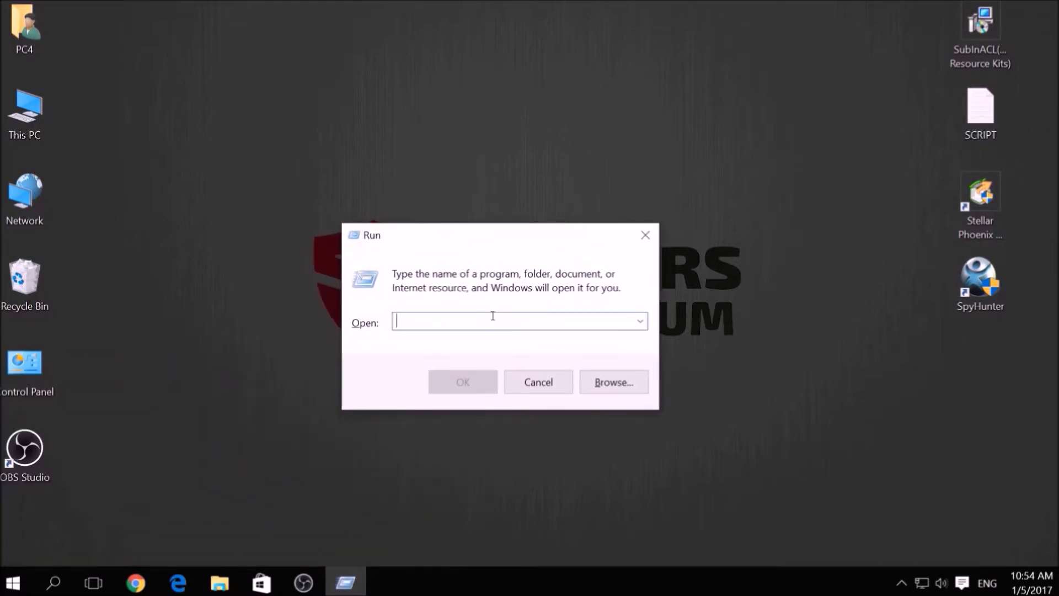
text(mscon)
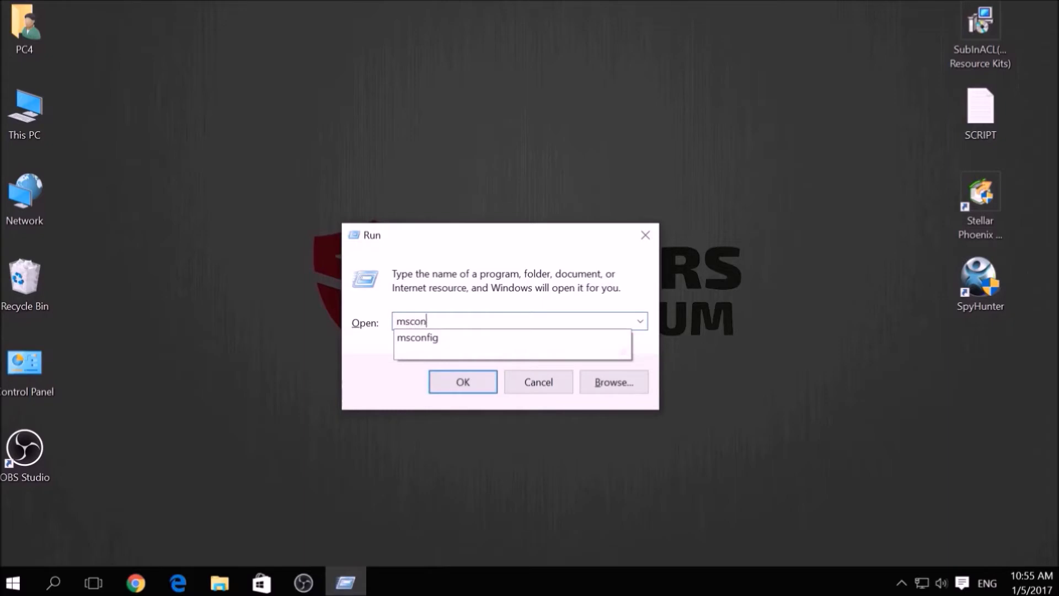
text(fig)
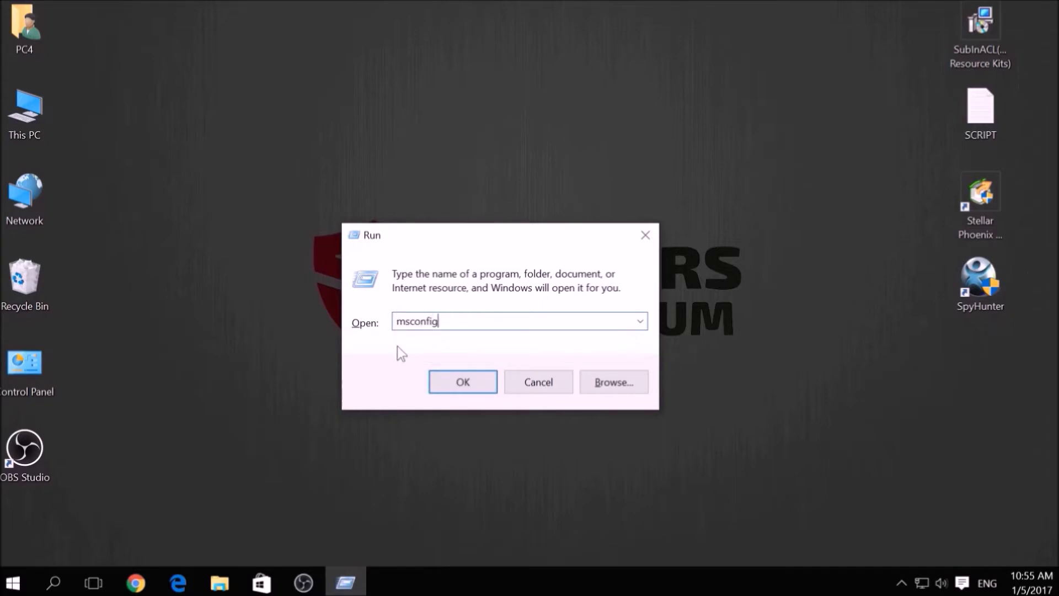
click(463, 380)
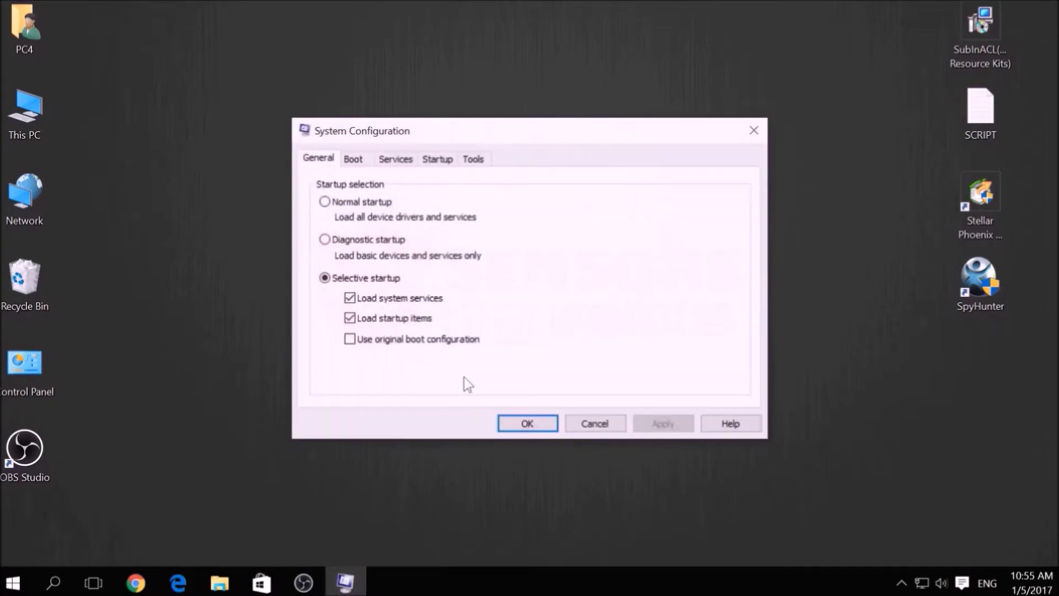
Set the Windows 10 Safe boot option to Network, then apply and confirm the boot configuration.
click(365, 164)
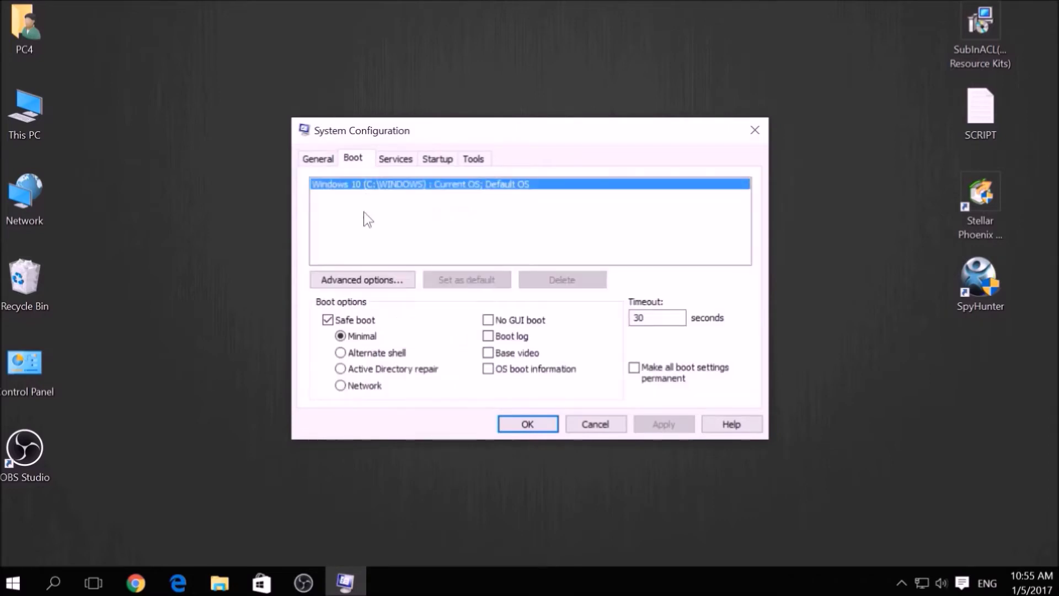
click(366, 386)
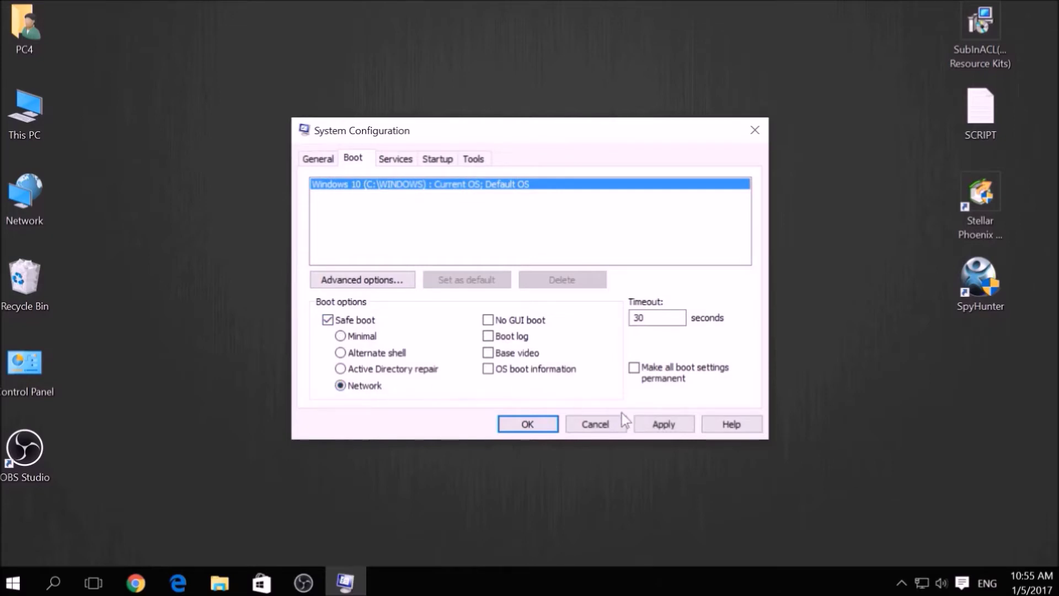
click(639, 421)
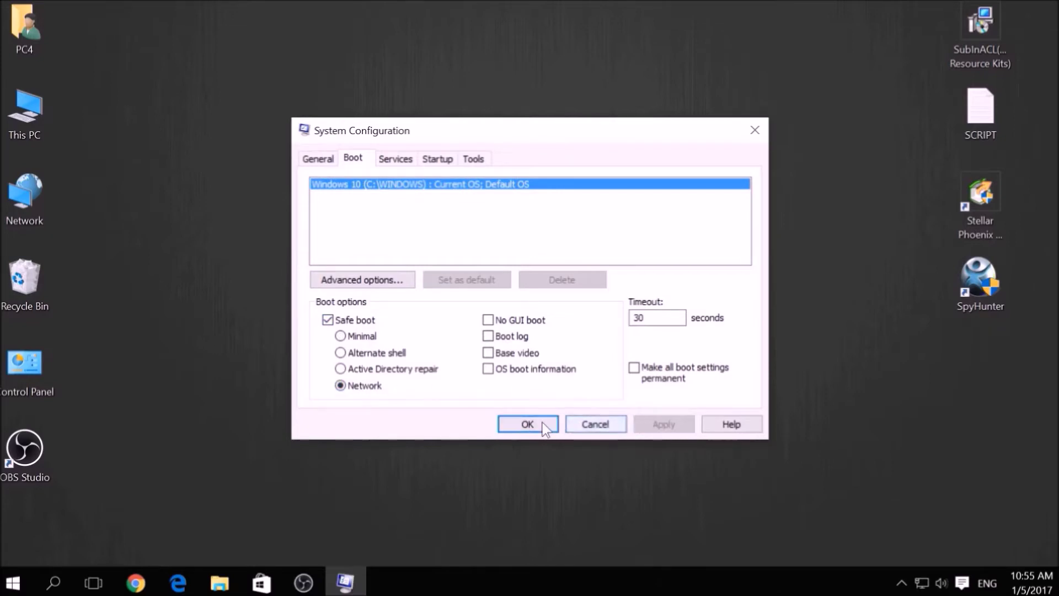
click(514, 425)
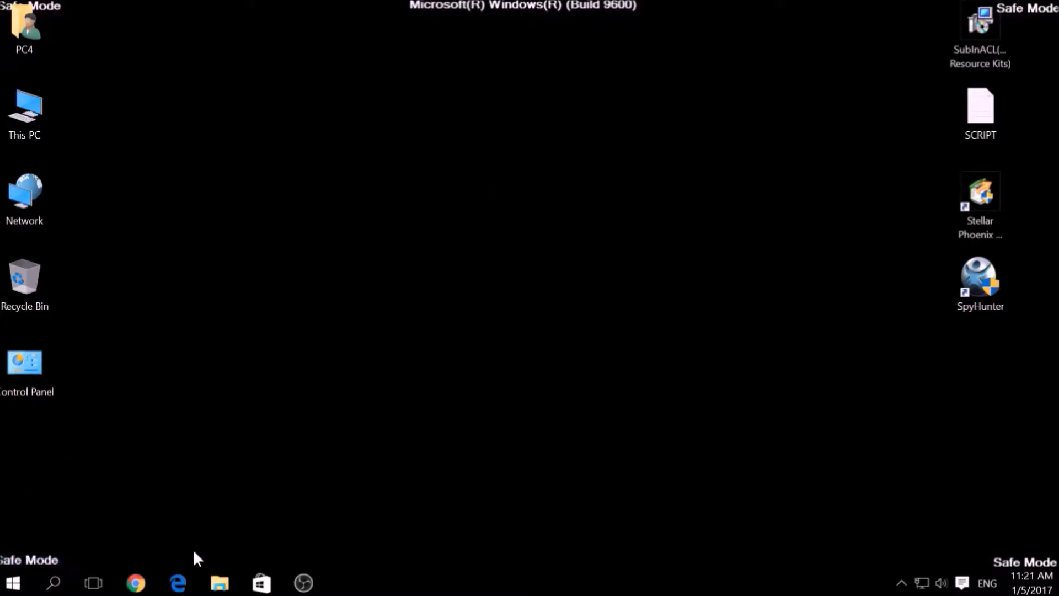
Open the SCRIPT file from the desktop, copy all of its subinacl commands and minimize the file's window.
drag(949, 494, 1058, 584)
click(967, 62)
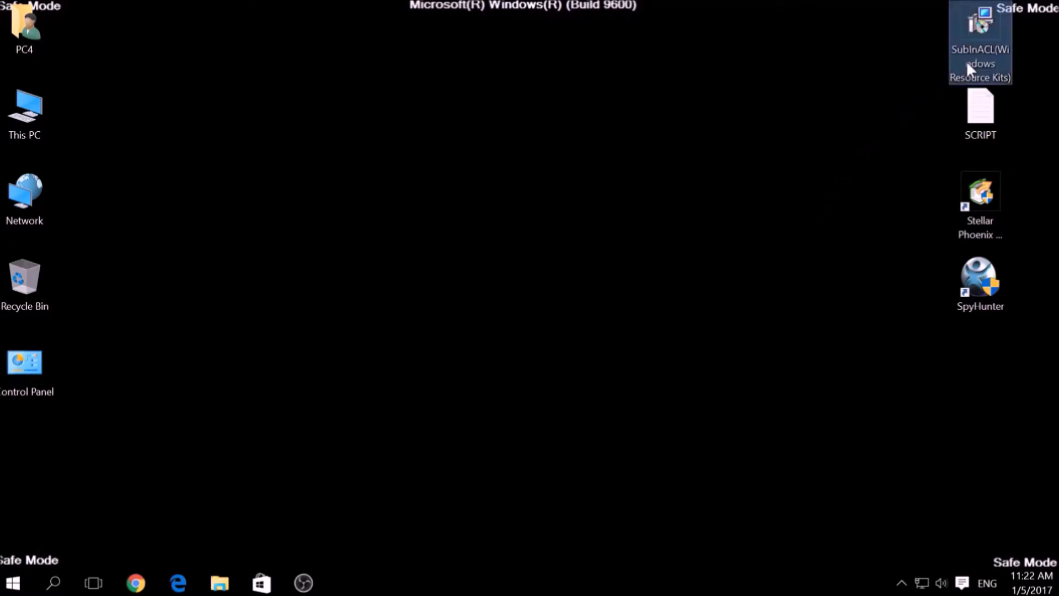
ctrl+click(980, 111)
double_click(980, 113)
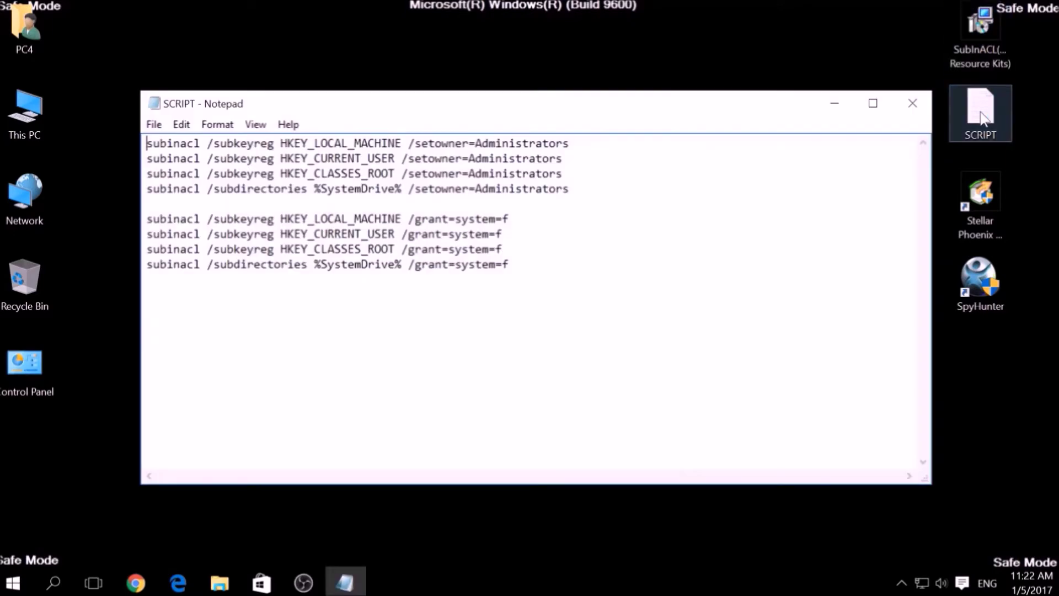
drag(537, 271, 116, 140)
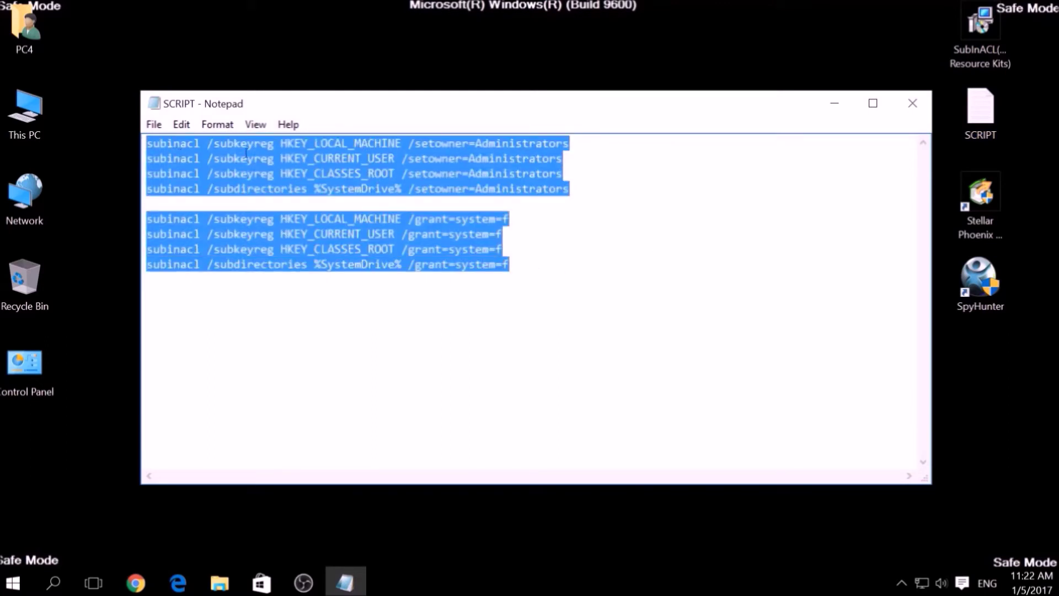
right_click(282, 154)
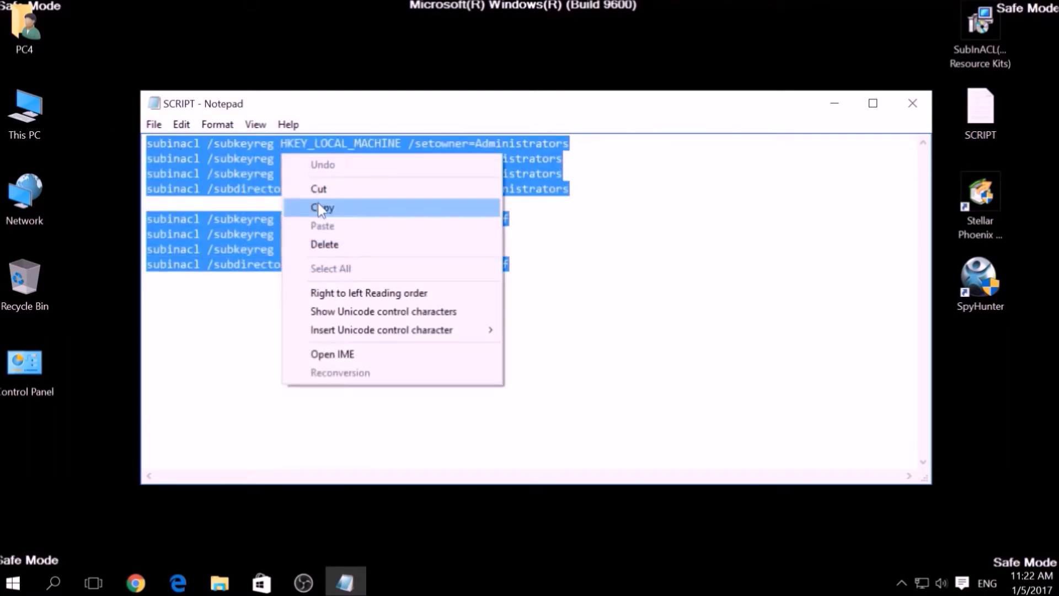
click(315, 207)
click(320, 189)
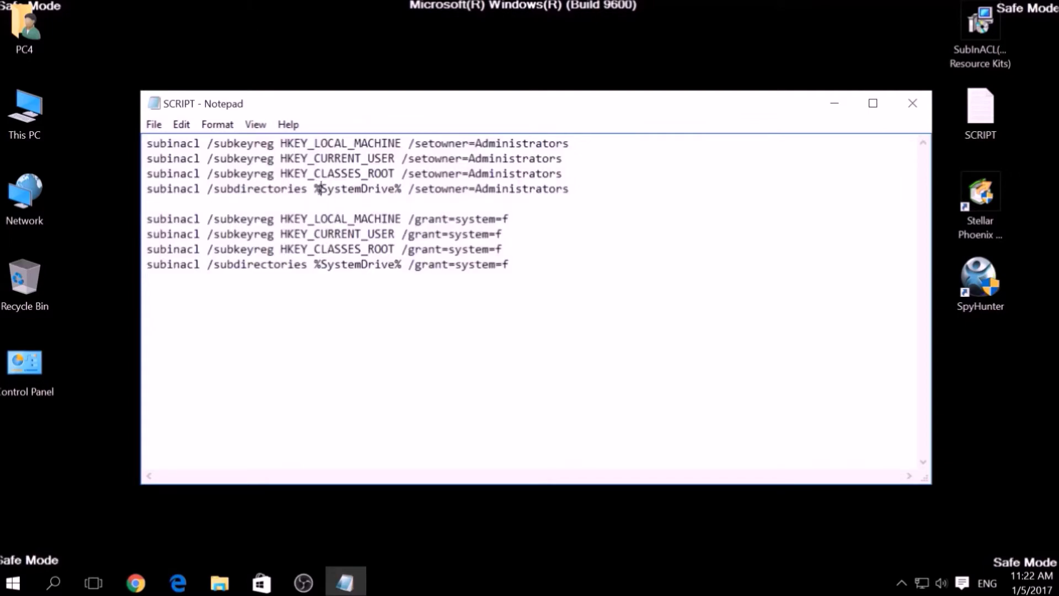
click(842, 110)
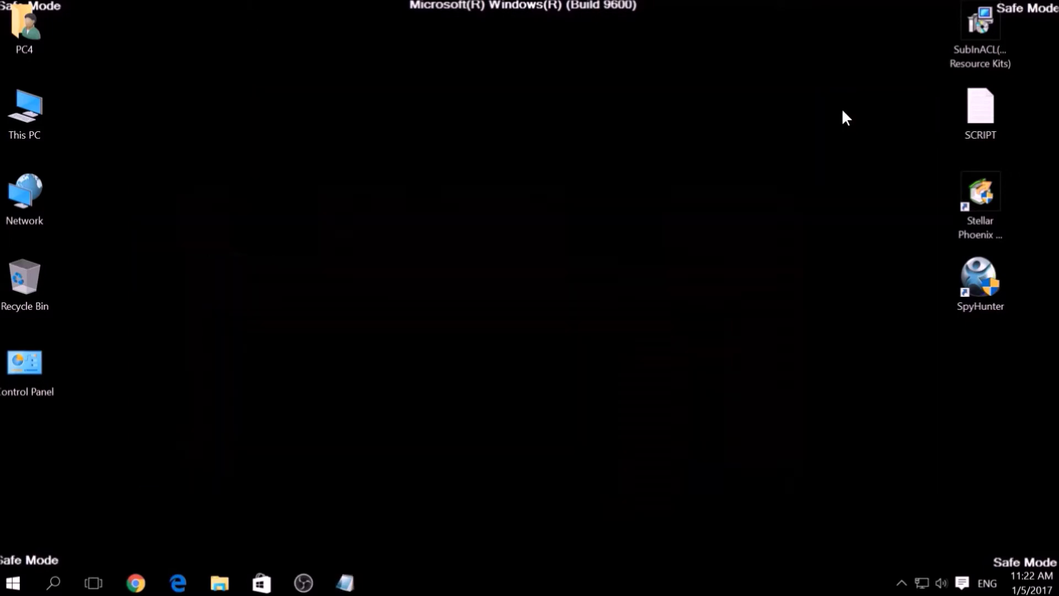
Install SubInACL from the desktop installer, accepting the license agreement and keeping the default destination folder.
double_click(968, 61)
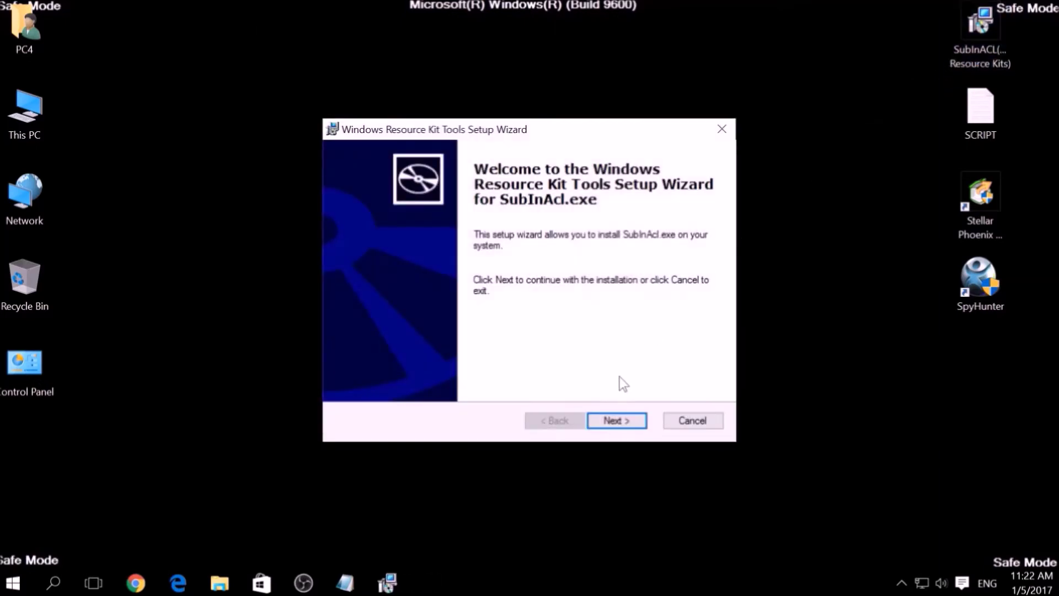
click(616, 418)
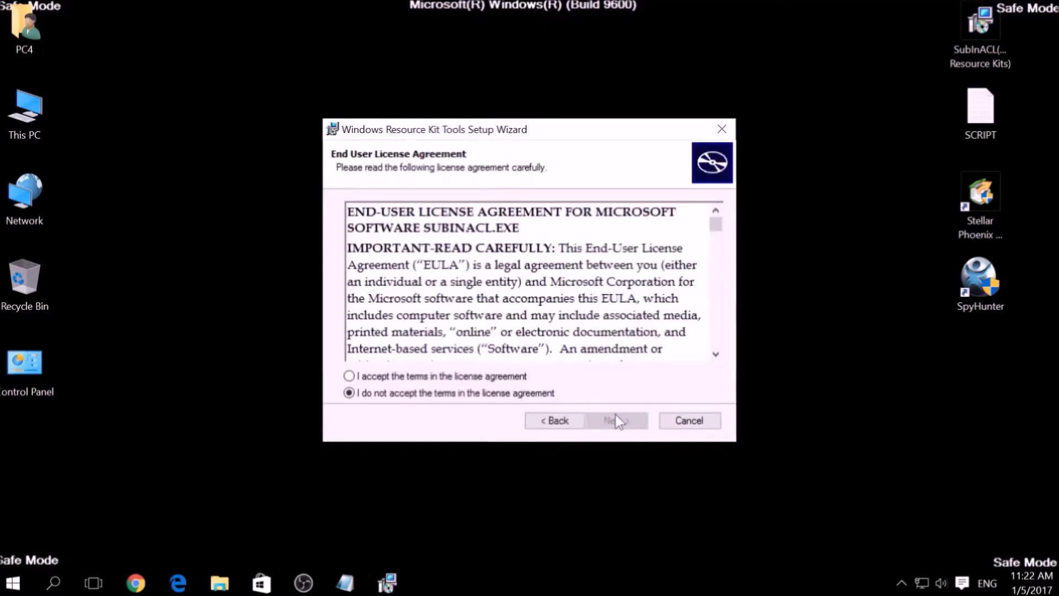
click(523, 377)
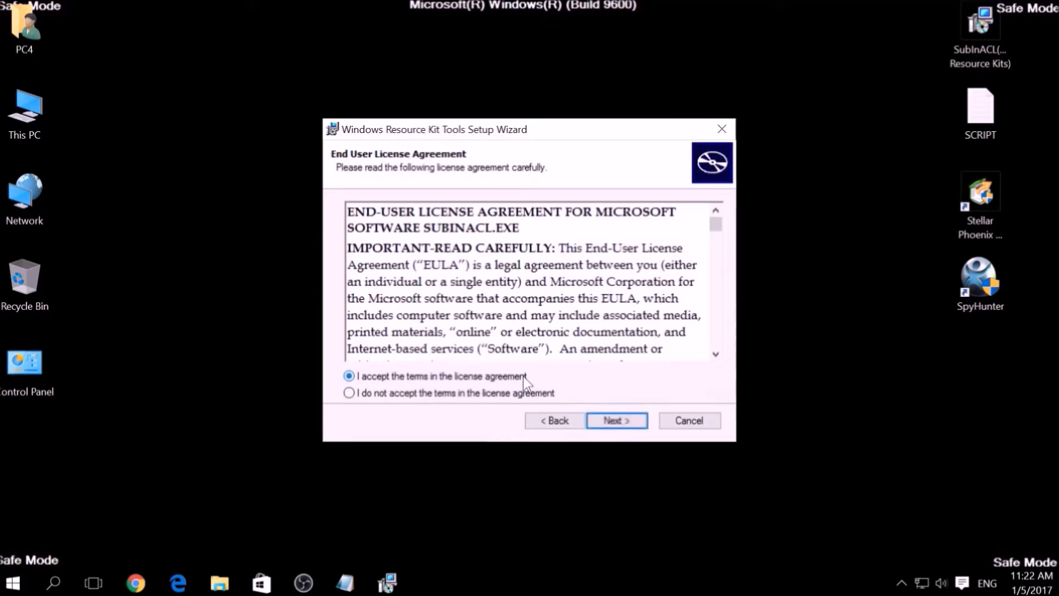
click(601, 421)
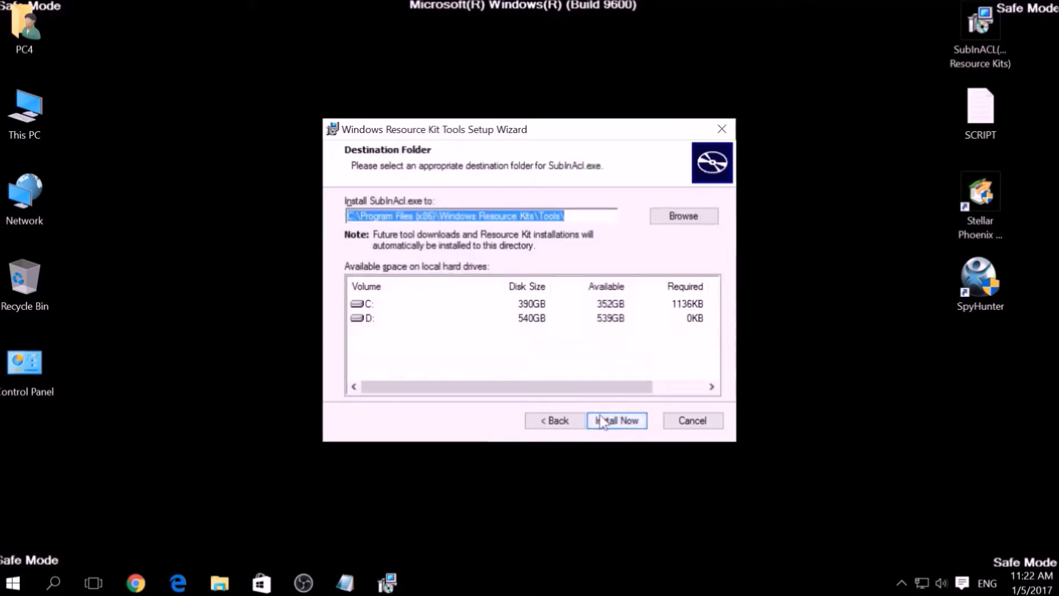
click(603, 421)
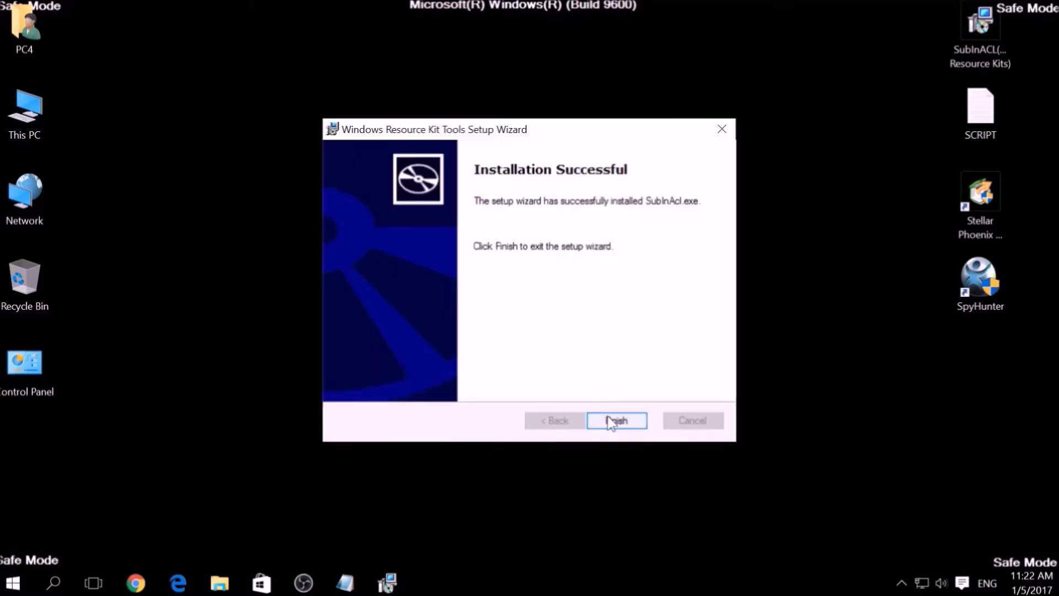
click(609, 422)
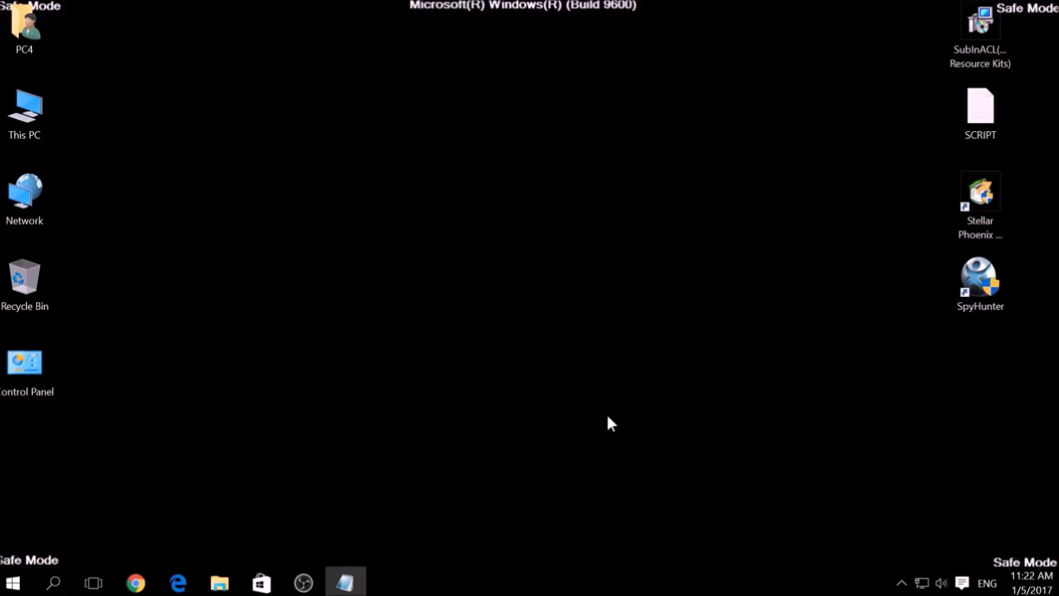
Restore the SCRIPT window and start saving the commands as a new file named FIX.BAT on the Desktop.
click(354, 570)
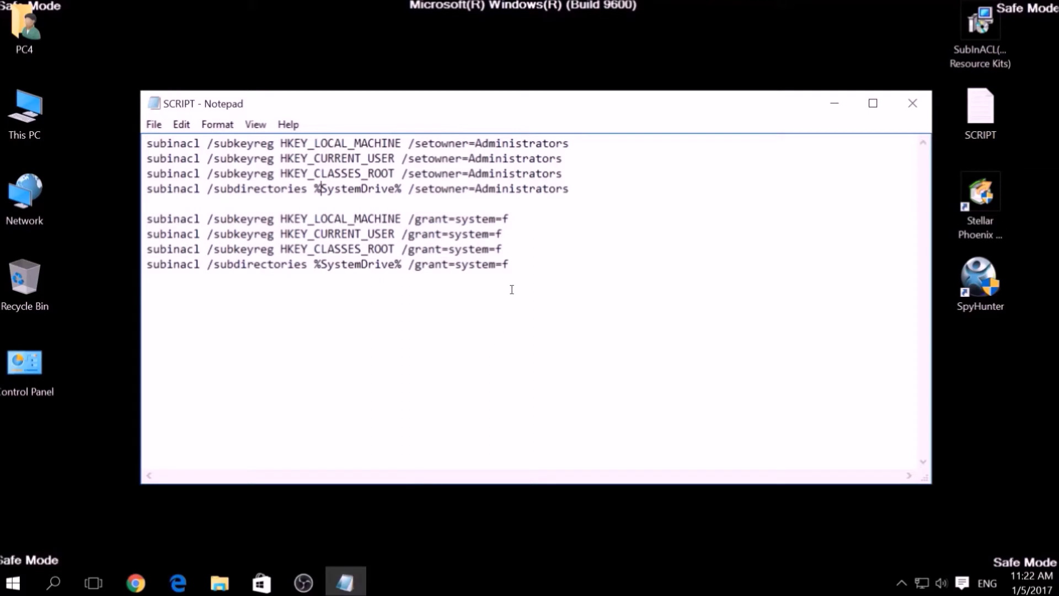
drag(509, 265, 144, 142)
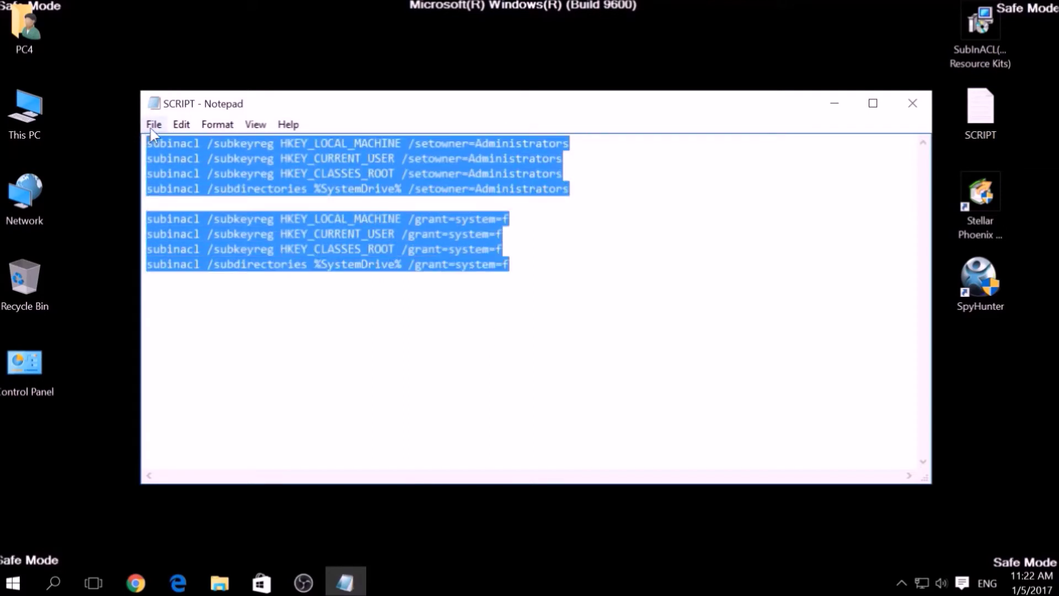
click(151, 128)
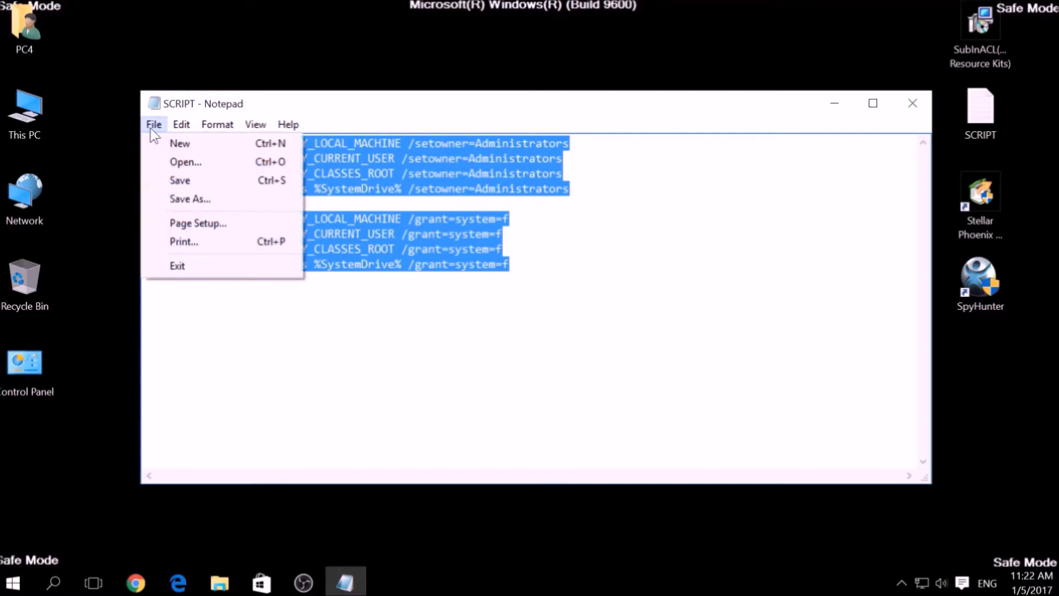
click(193, 193)
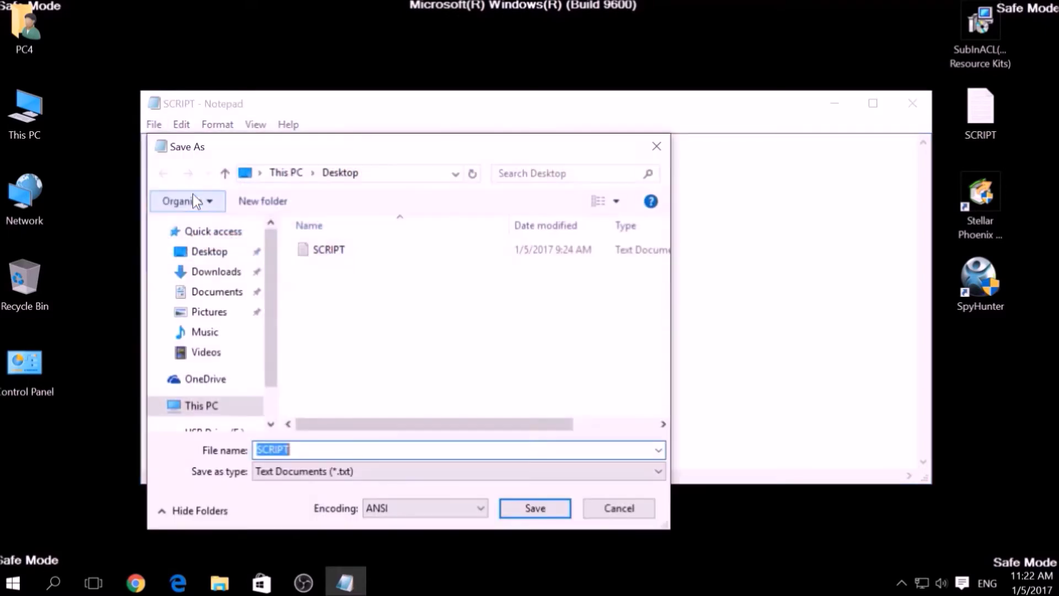
click(204, 254)
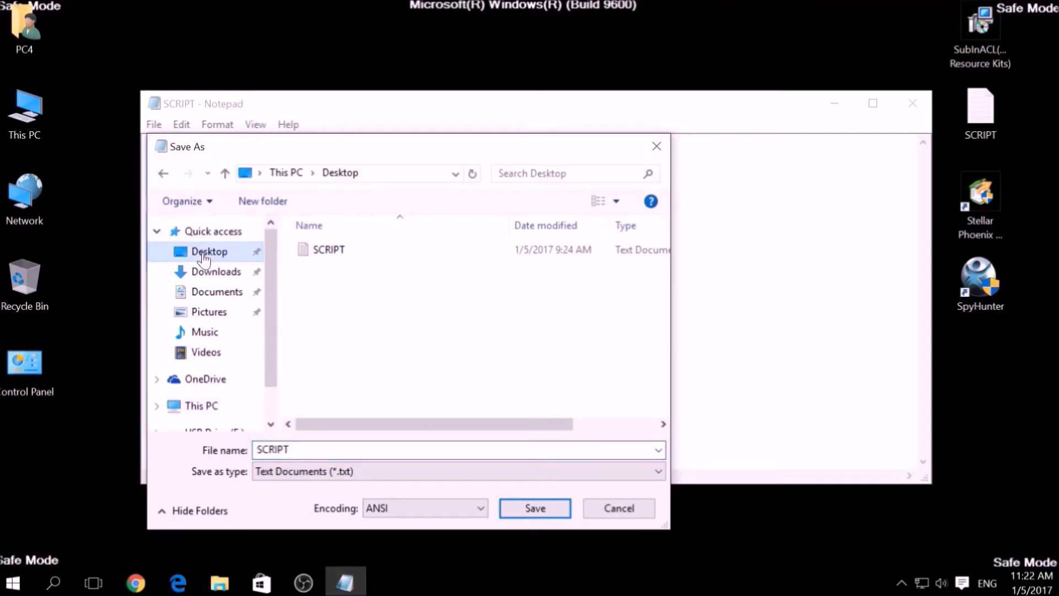
double_click(265, 447)
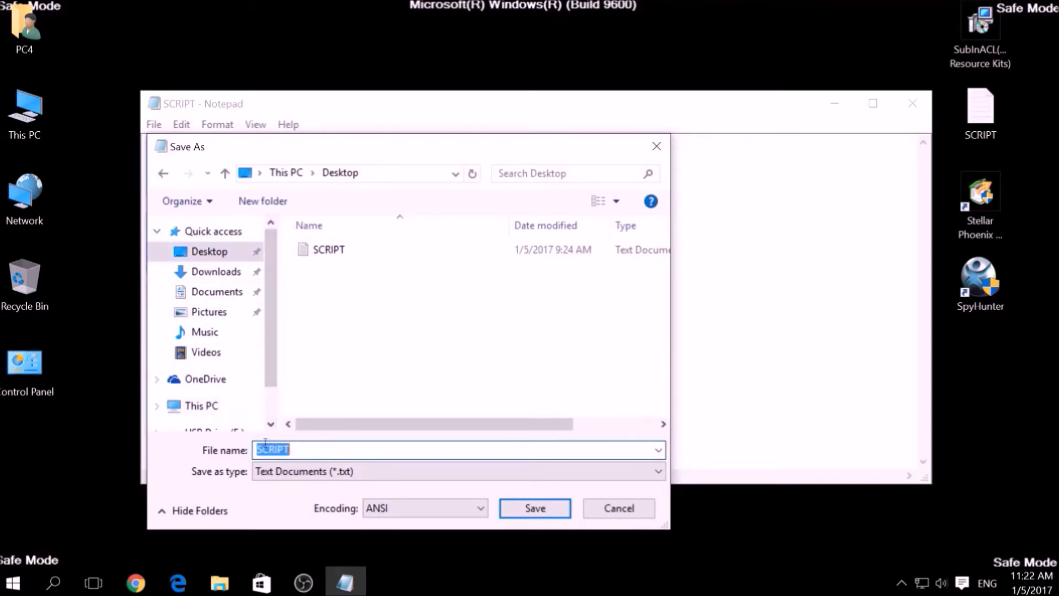
text(FIX.BAT)
key(shift+Left)
key(shift+Left)
key(shift+Left)
Set the save type to All Files, save FIX.BAT and close Notepad.
click(282, 475)
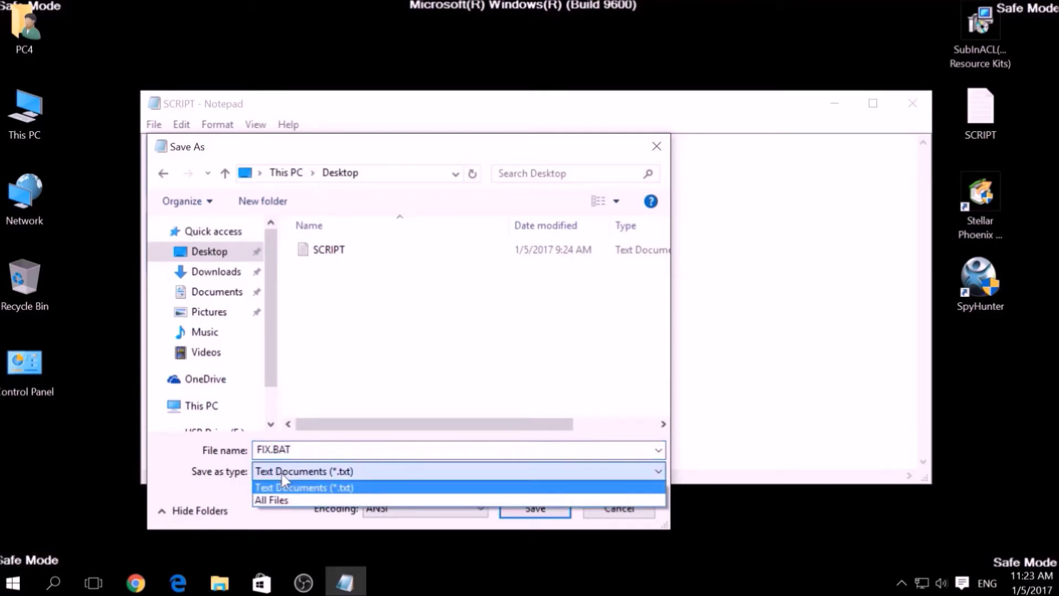
click(285, 500)
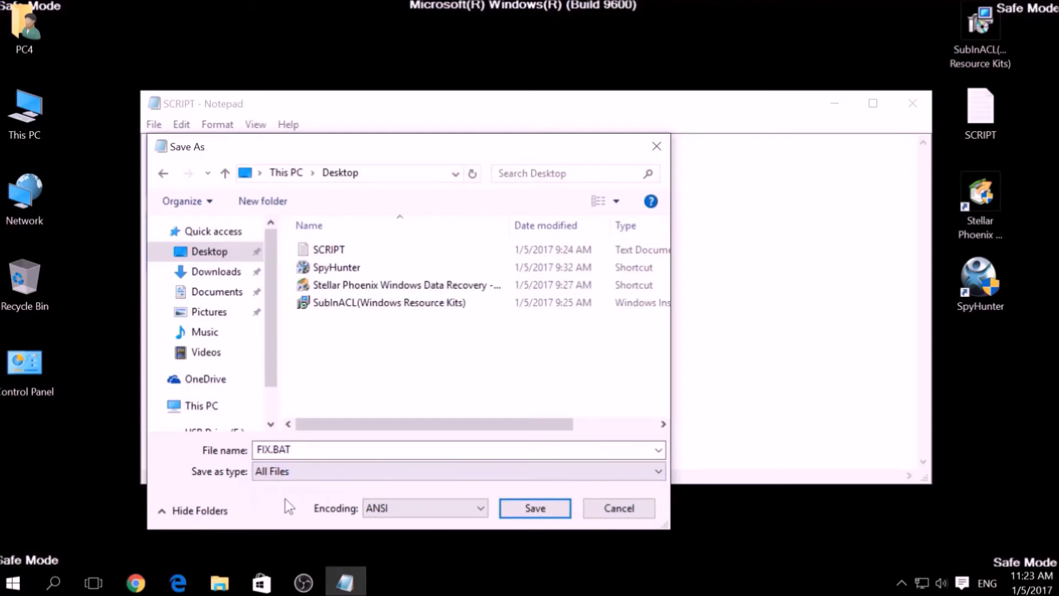
click(522, 503)
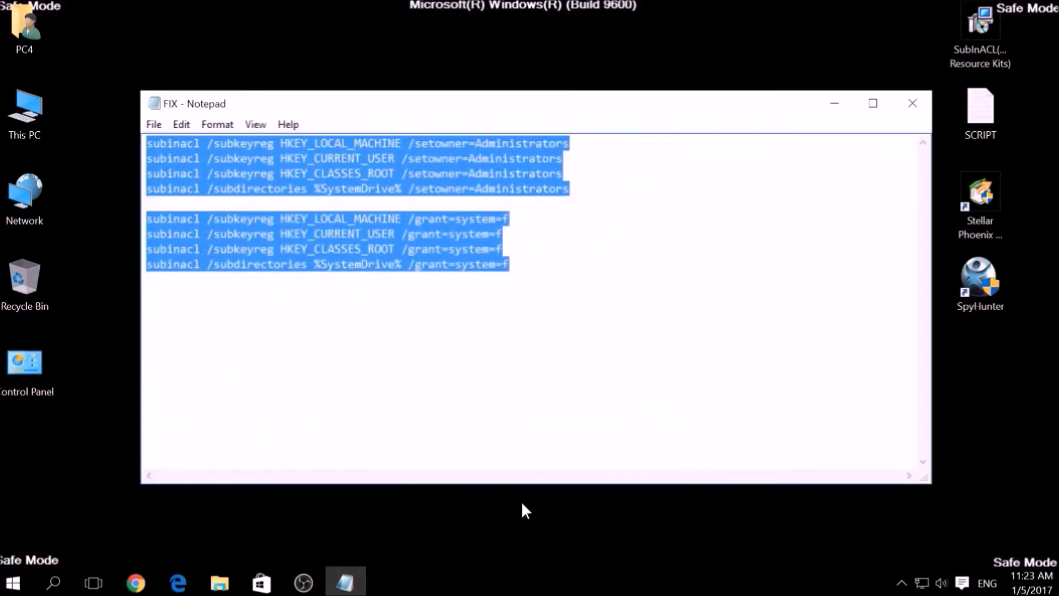
click(912, 103)
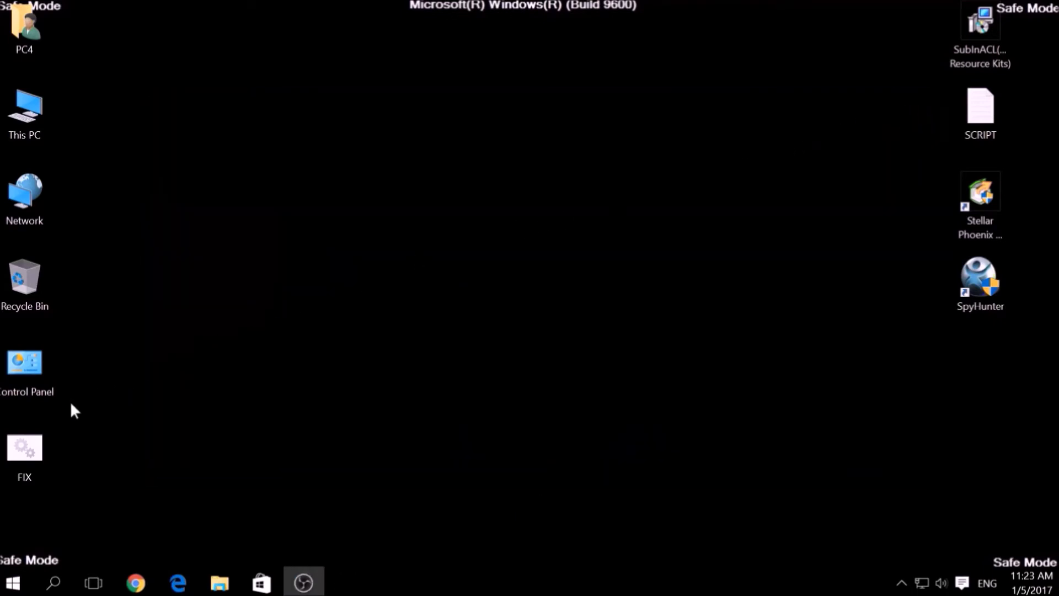
Run the FIX batch file from the desktop.
click(31, 438)
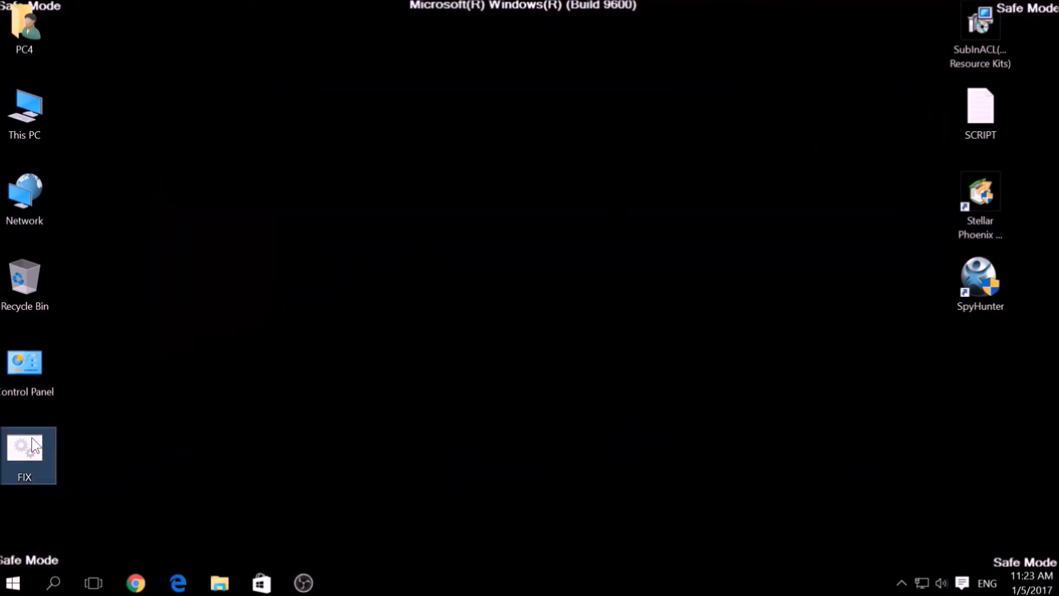
right_click(32, 438)
click(77, 338)
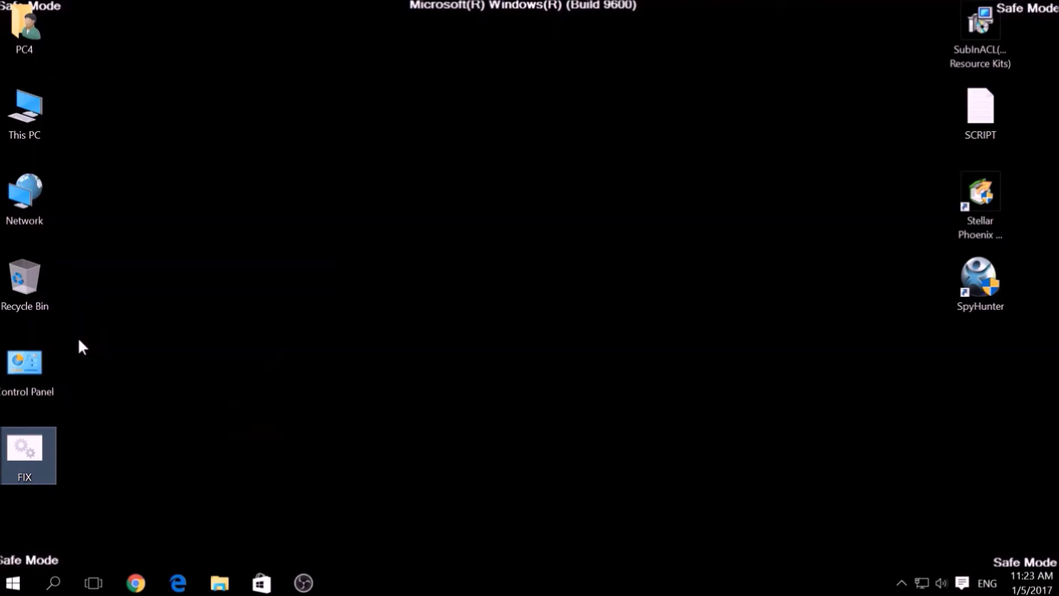
Browse to the C:\Program Files (x86)\Windows Resource Kits\Tools folder.
double_click(40, 115)
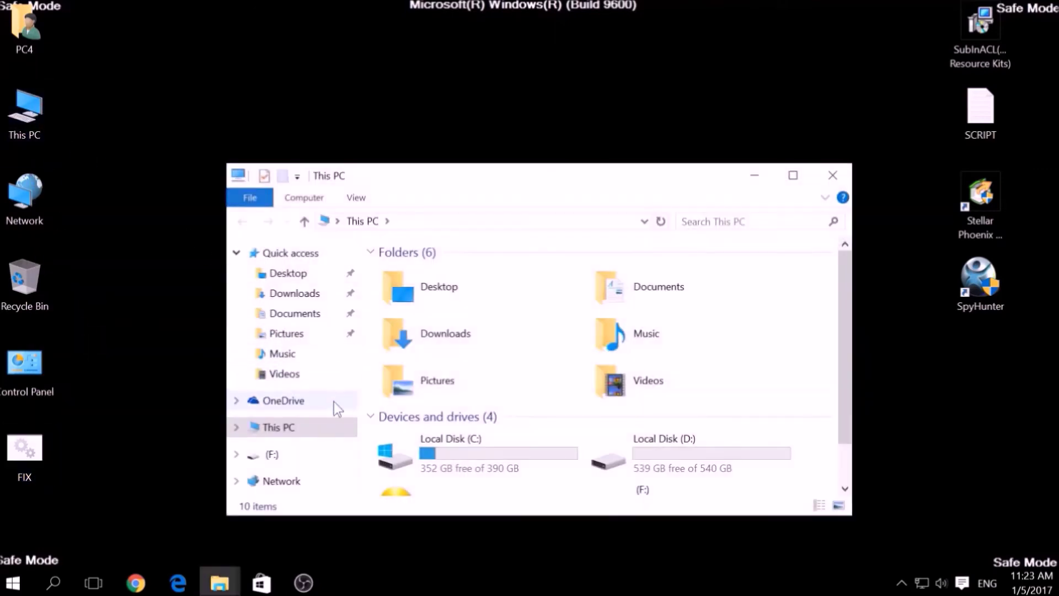
double_click(394, 450)
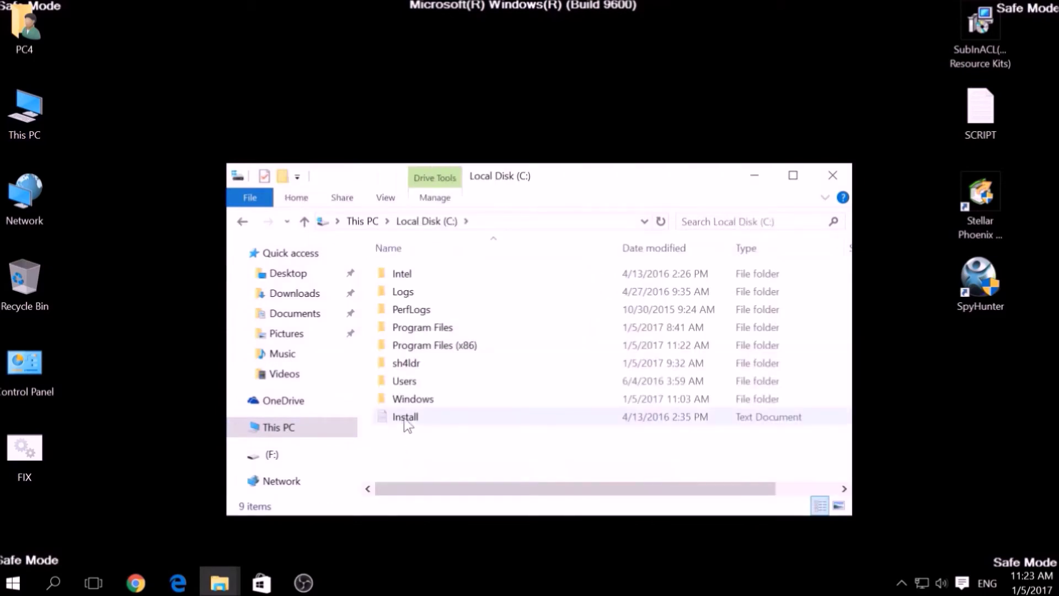
double_click(421, 346)
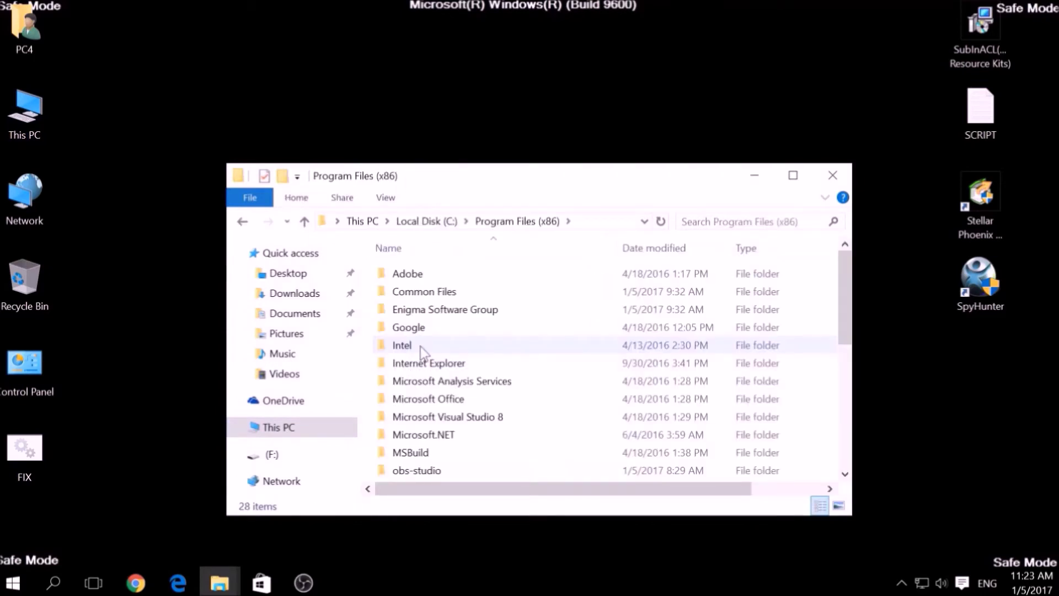
click(421, 347)
key(w)
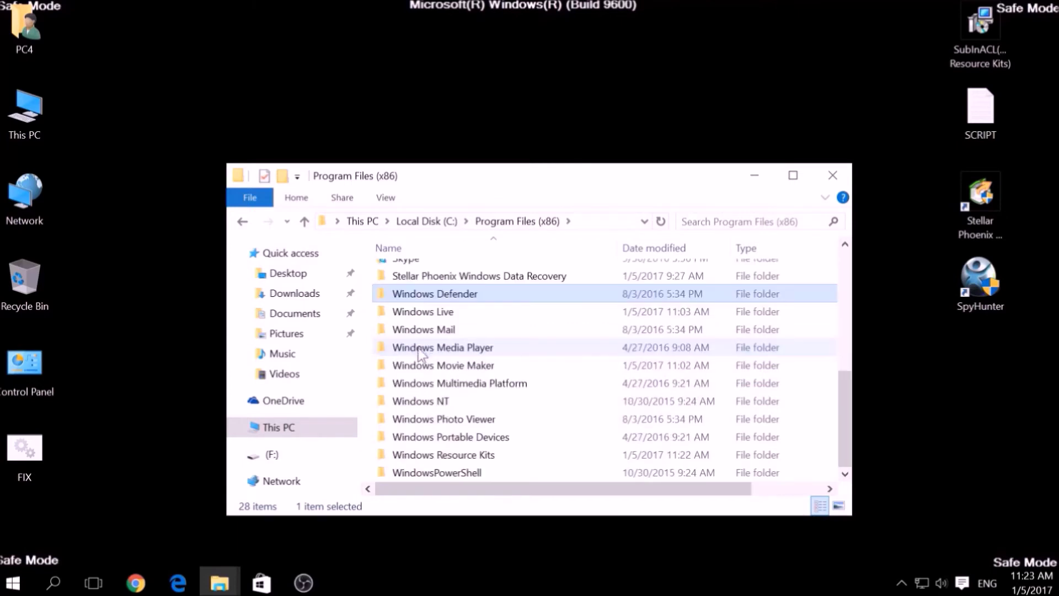
double_click(433, 454)
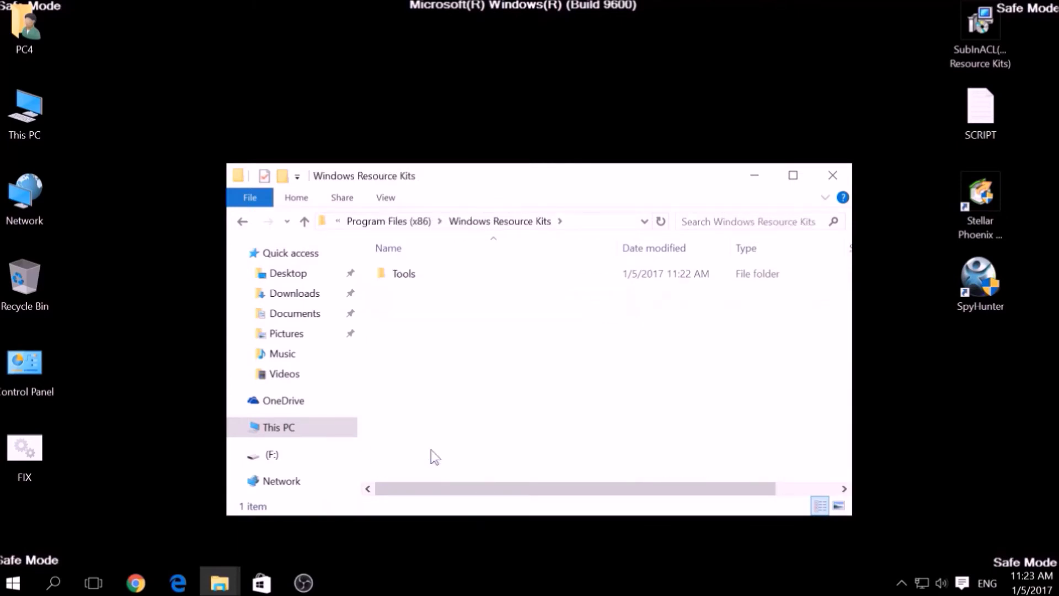
double_click(402, 279)
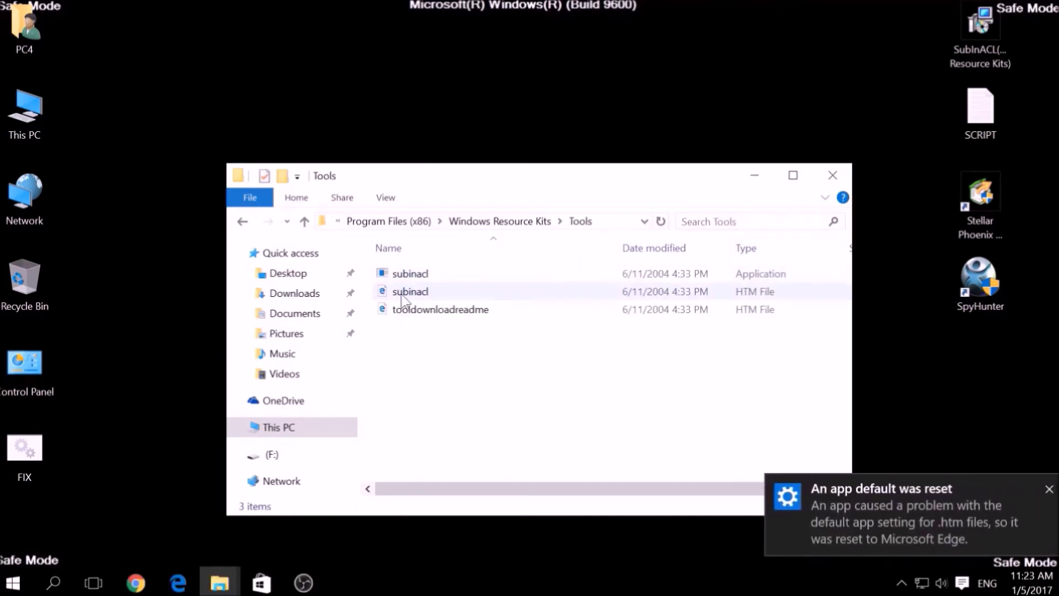
Paste the copied FIX batch file into the Tools folder with administrator permission and close the folder window.
right_click(400, 343)
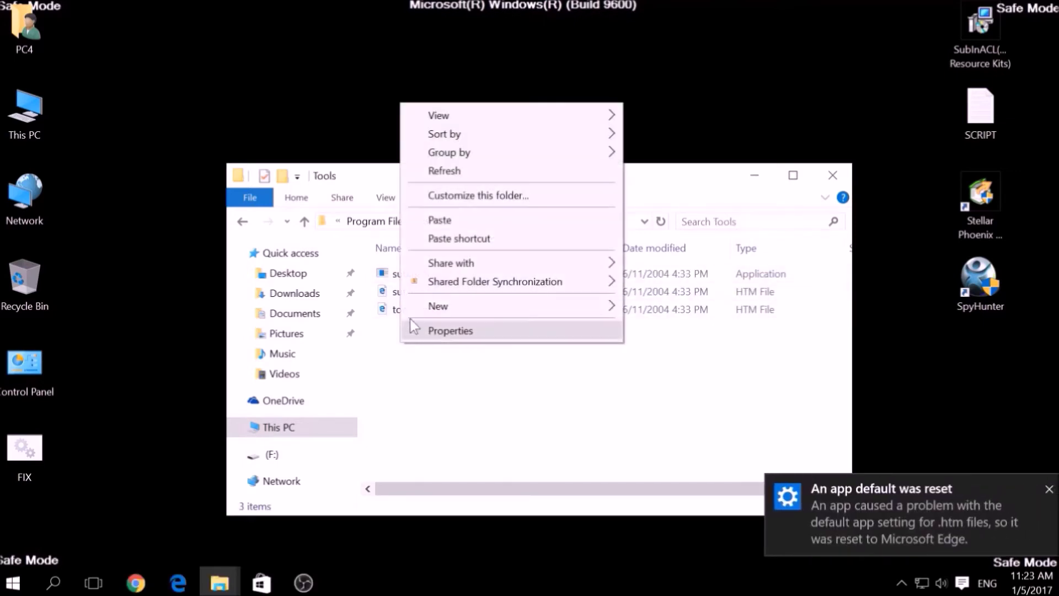
click(433, 221)
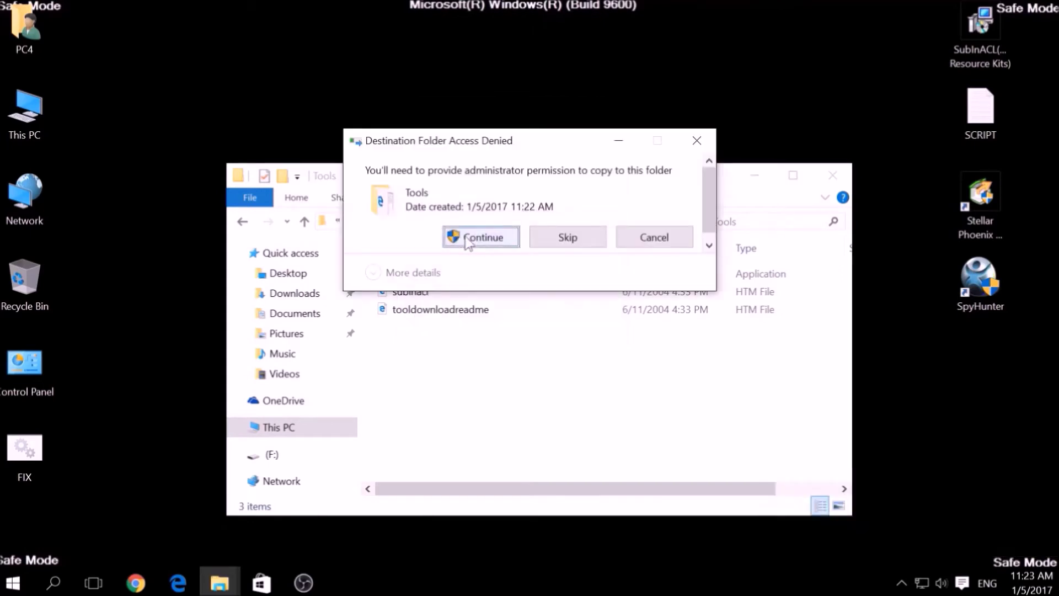
click(468, 238)
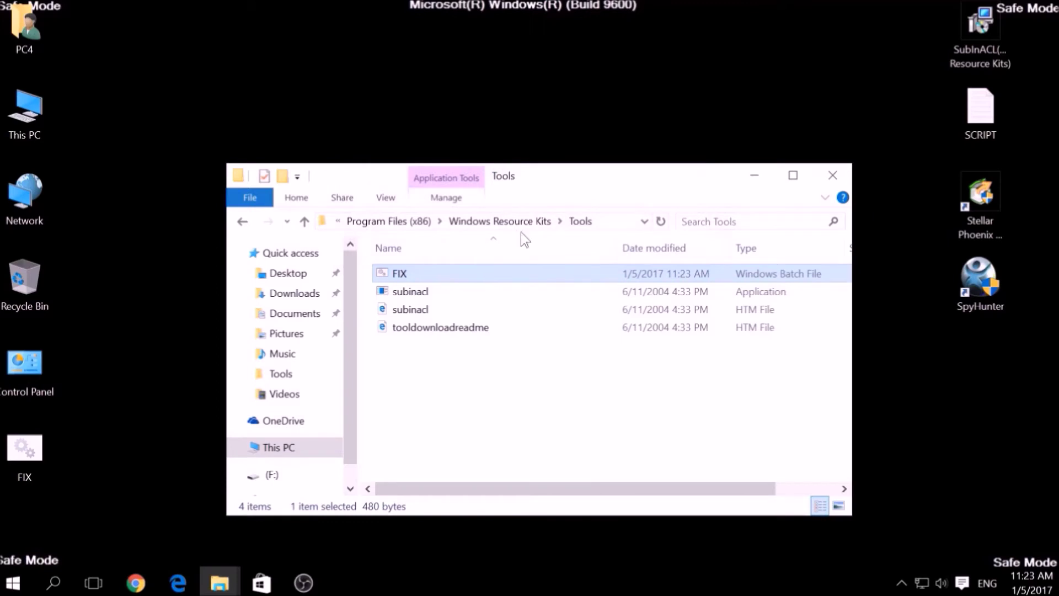
click(832, 176)
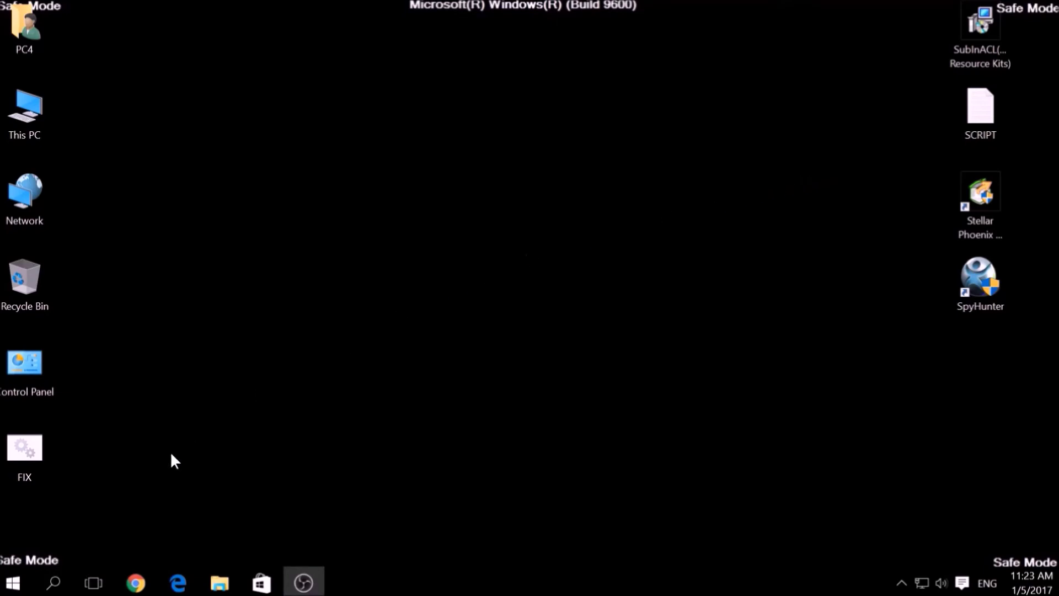
Search Windows for cmd and run Command Prompt as administrator.
click(50, 586)
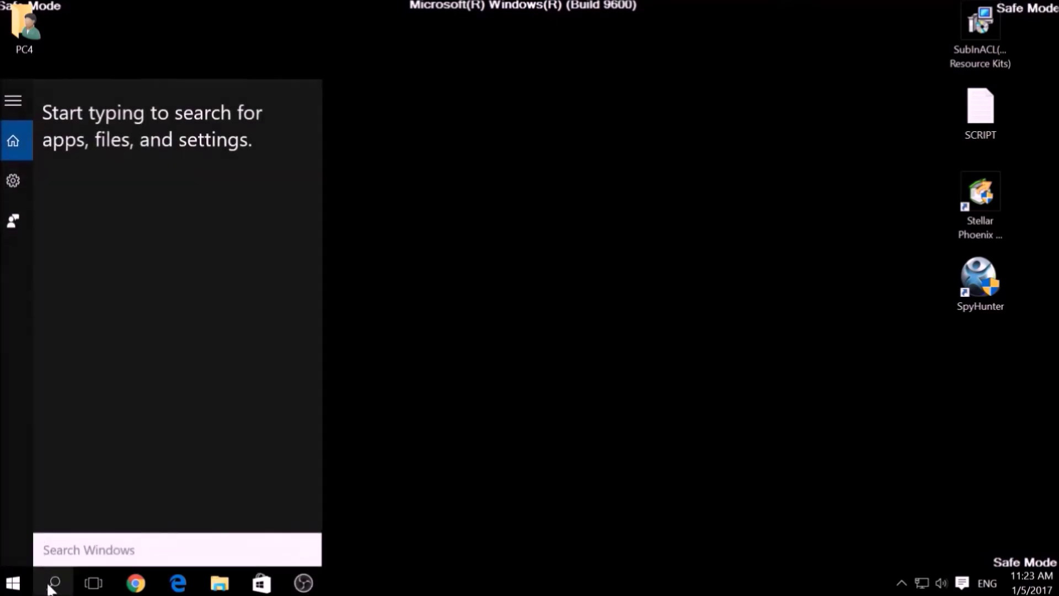
text(cmd)
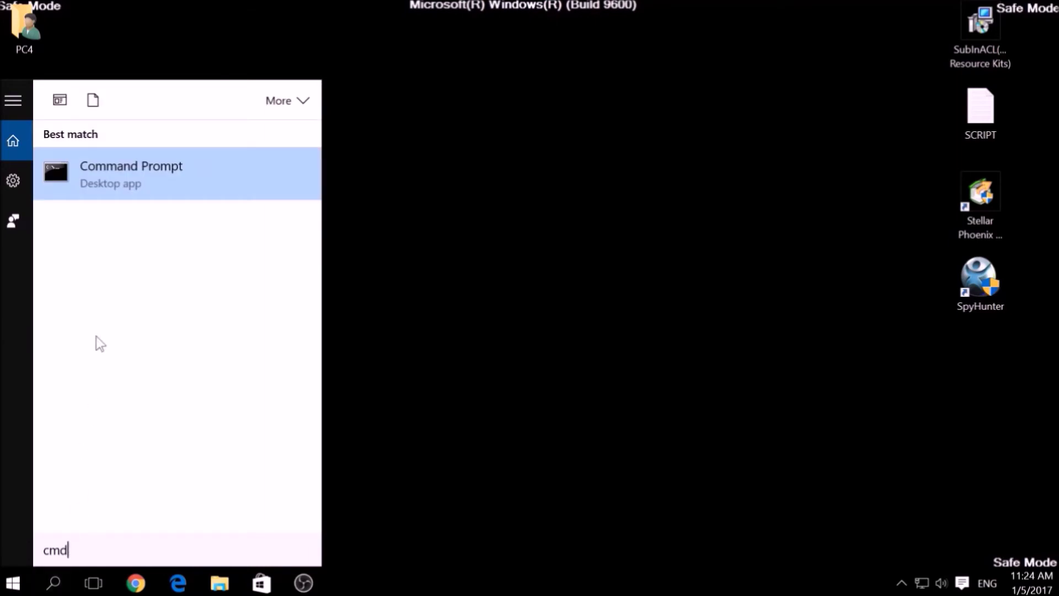
right_click(119, 188)
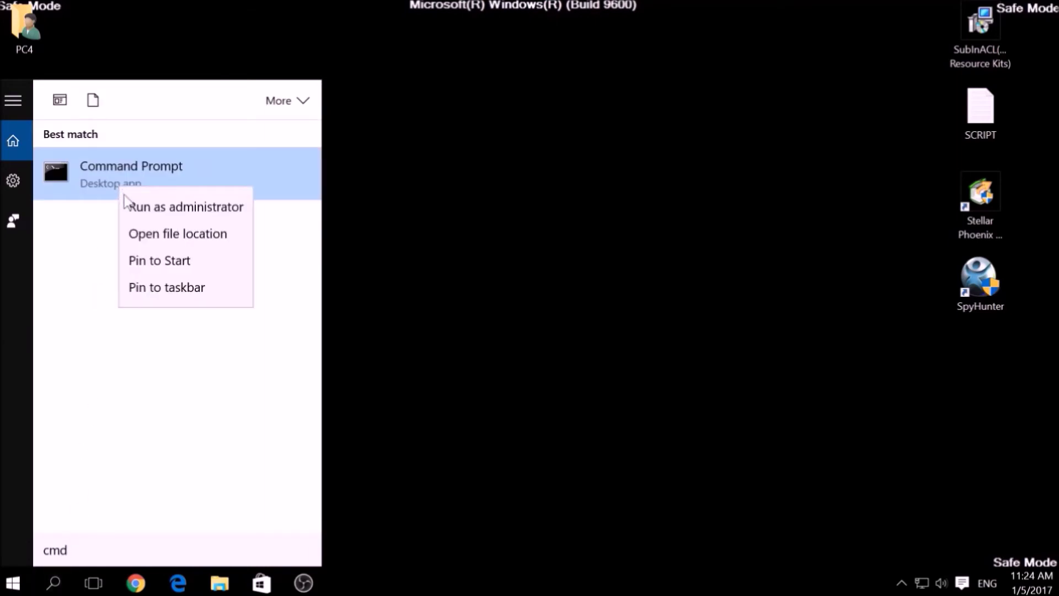
click(142, 213)
click(224, 177)
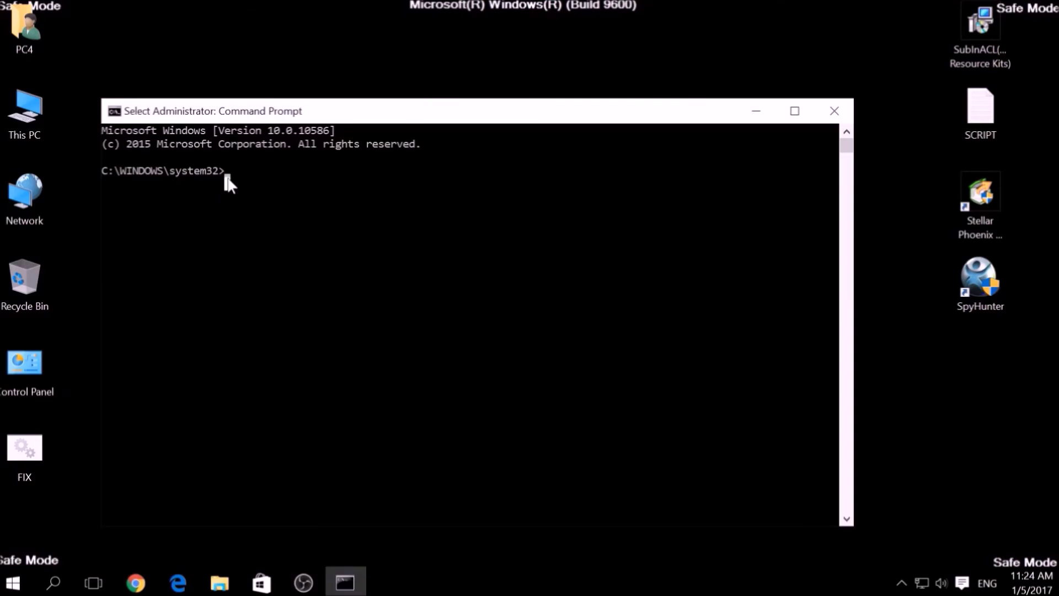
Change the command prompt's directory to C:\Program Files (x86)\Windows Resource Kits\Tools.
text(CD C)
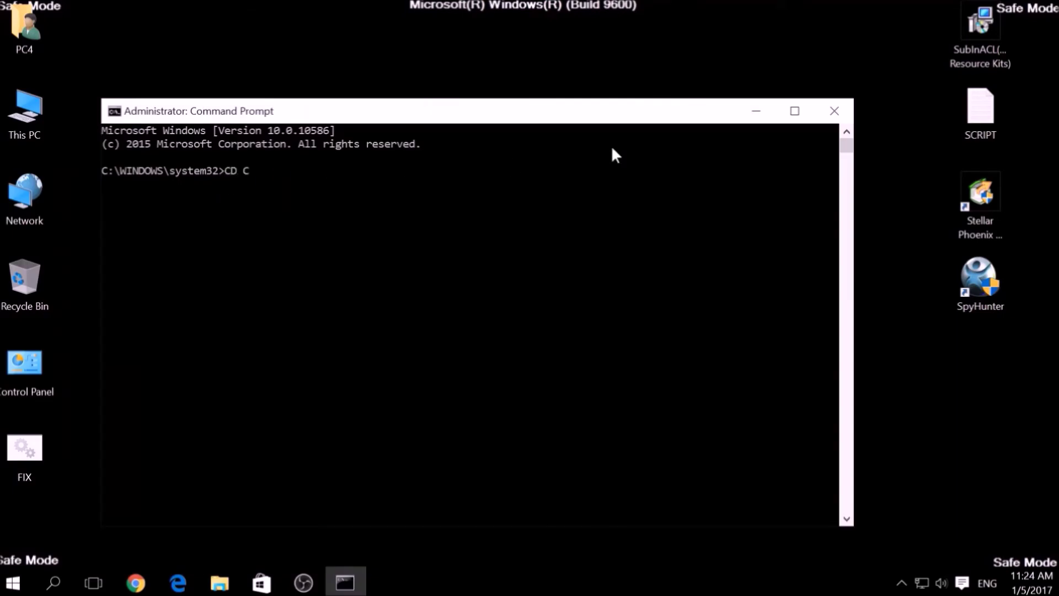
text(:\Program Files (X)
key(BackSpace)
text(x86))
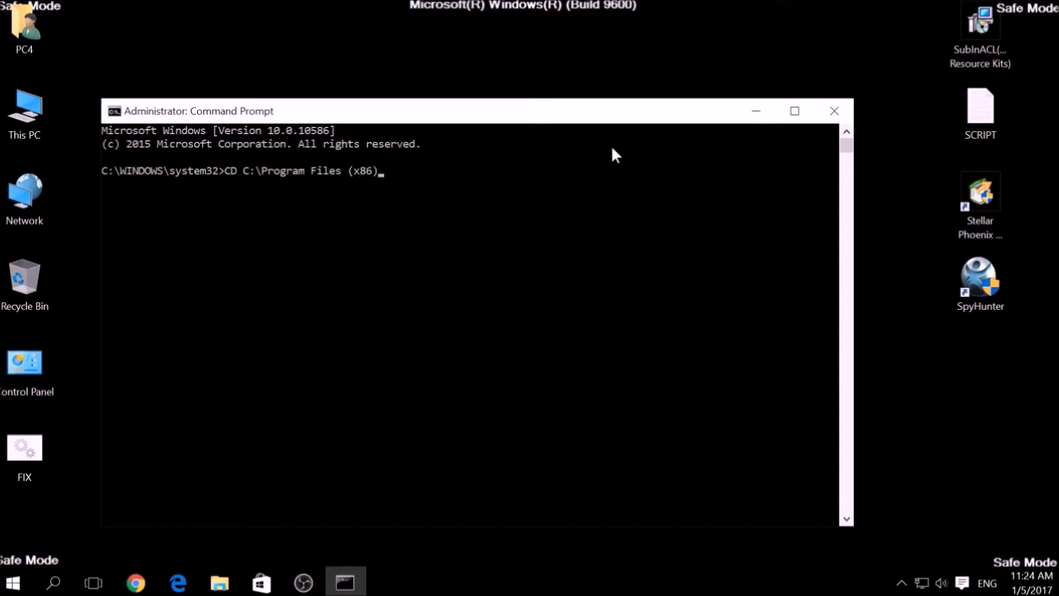
text(\)
text(Windows Resource Kit)
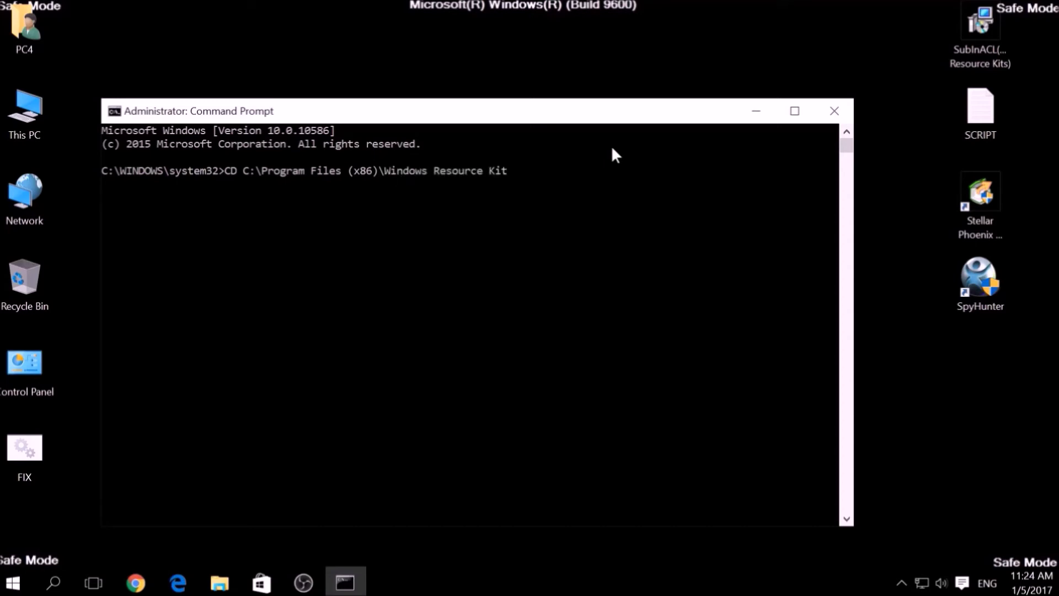
text(s\Tool)
key(BackSpace)
text(ols)
key(Return)
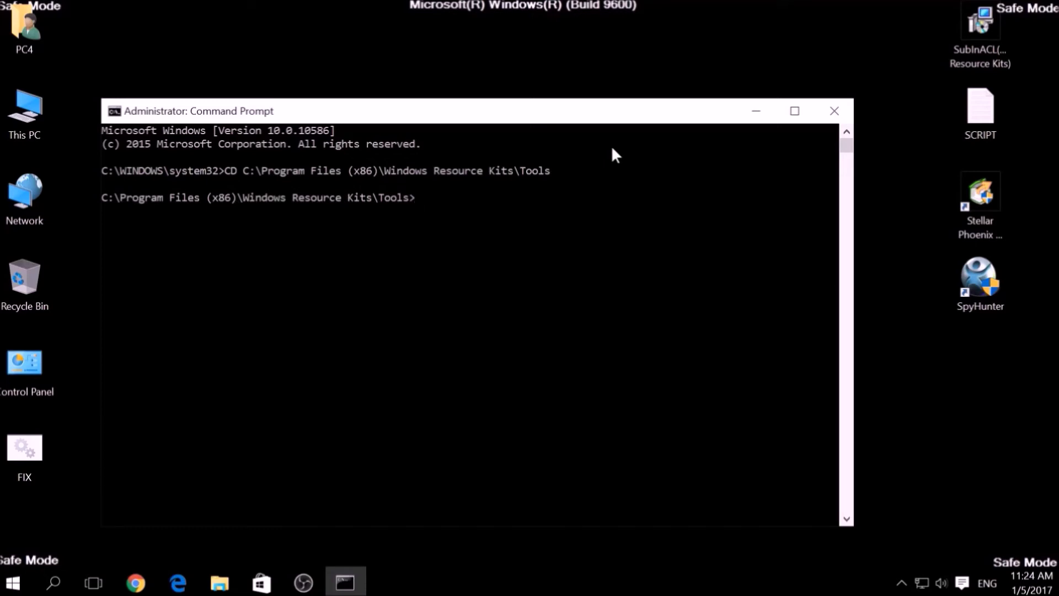
Run FIX.bat in the command prompt and close the window once the script has completed.
text(FIX.bat)
key(Return)
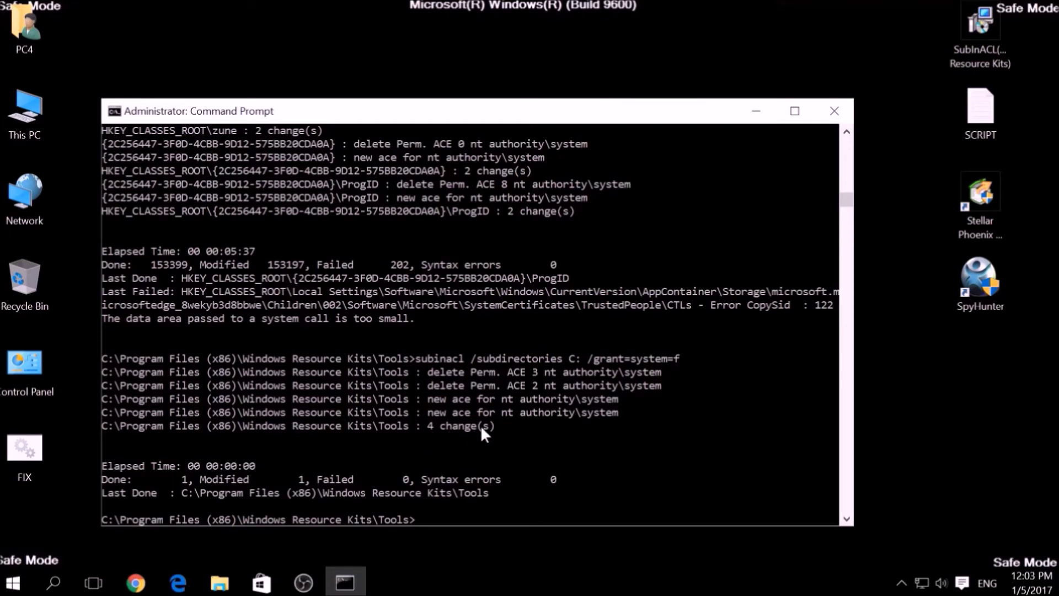
click(833, 111)
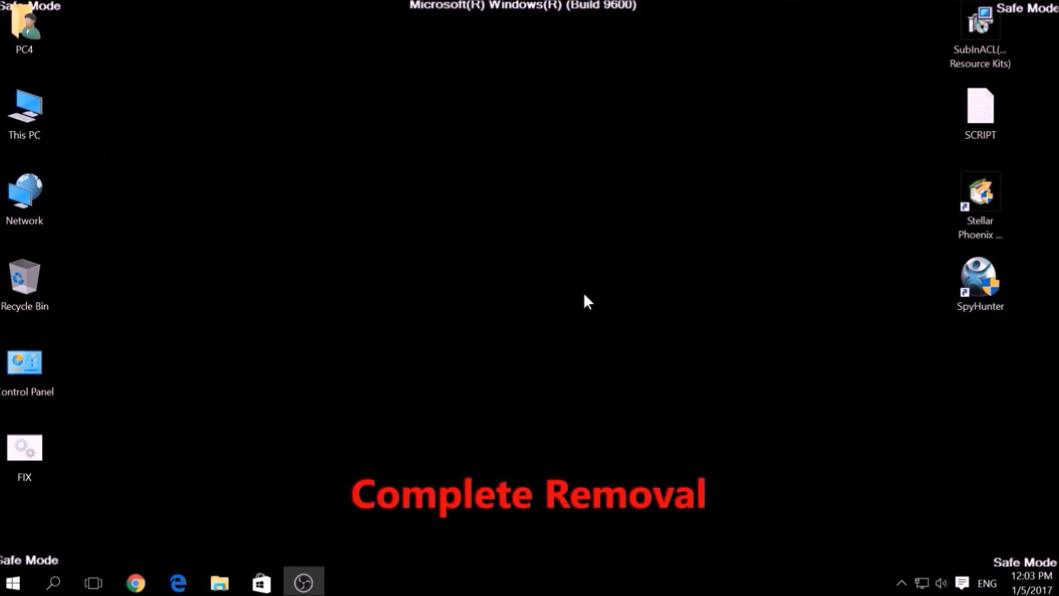
Open SpyHunter and start a new malware scan of the computer with Quick Scan enabled.
double_click(968, 301)
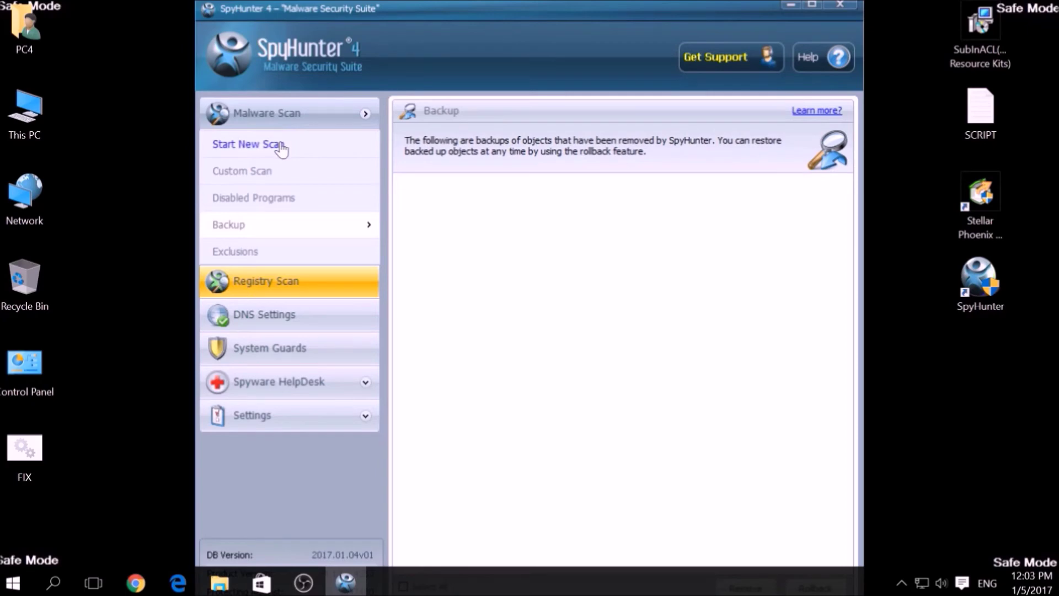
click(281, 146)
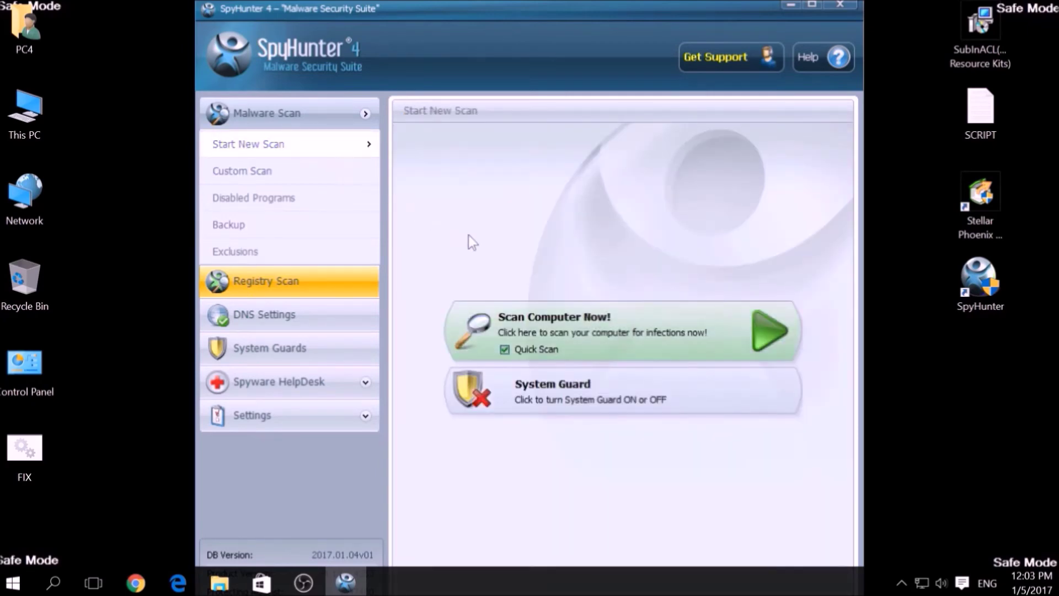
click(622, 324)
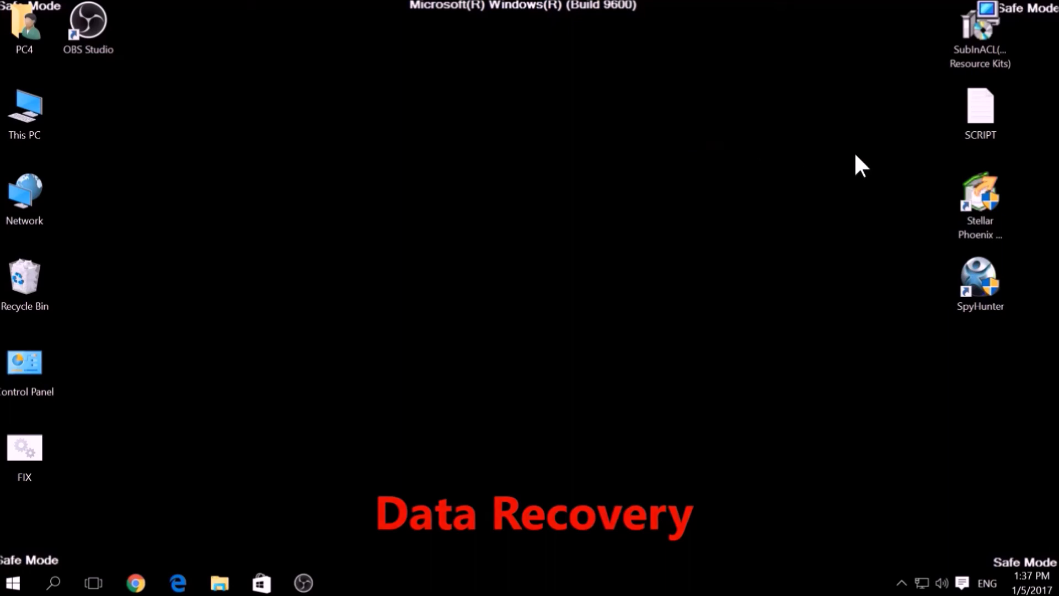
Run a scan of the C: volume in Stellar Phoenix Windows Data Recovery and abort it early.
click(971, 196)
double_click(972, 203)
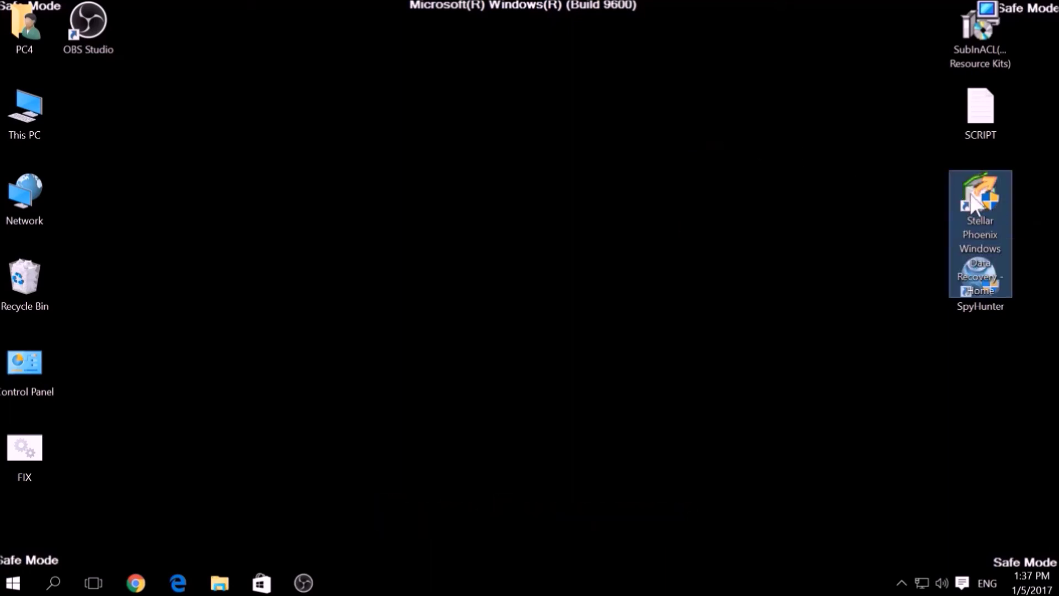
click(455, 257)
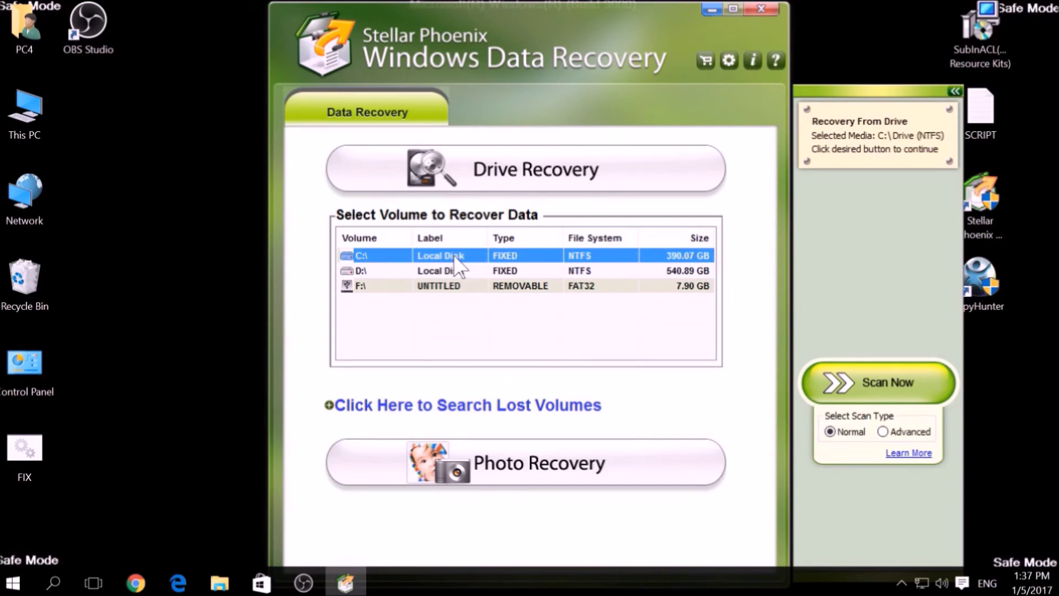
click(883, 431)
click(856, 434)
click(880, 383)
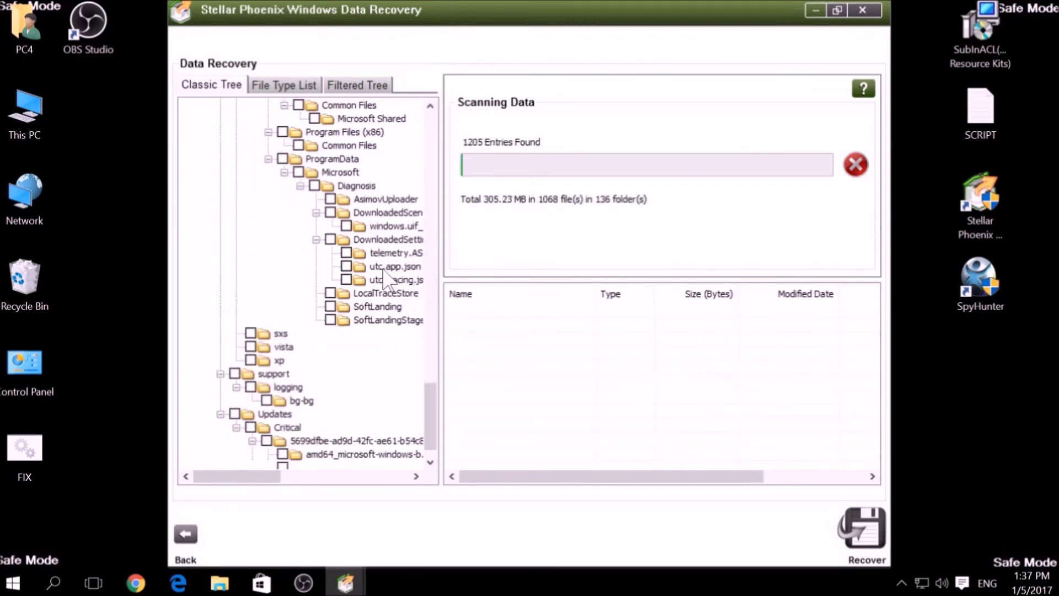
click(854, 166)
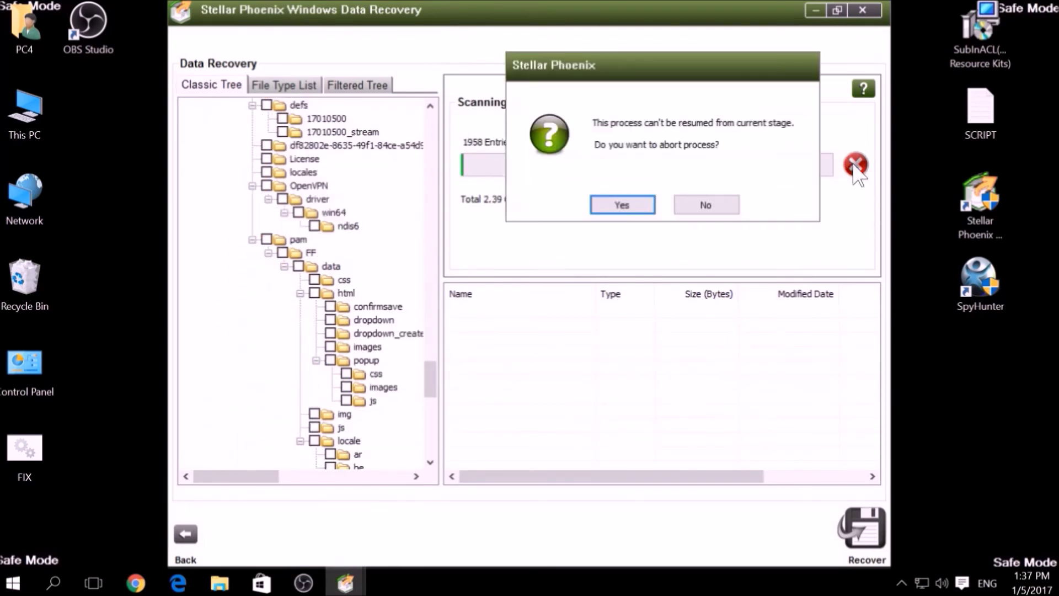
click(620, 203)
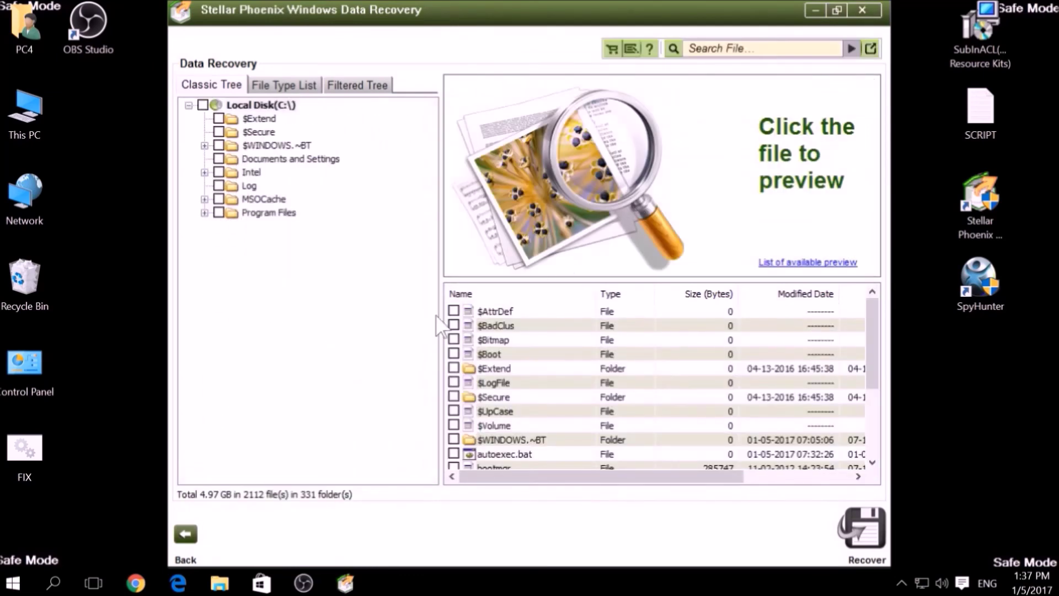
Mark several root items for recovery, including $Extend, $WINDOWS.~BT and autoexec.bat, and close the recovery program without rescanning the drive.
click(453, 310)
click(453, 325)
click(453, 339)
click(453, 368)
click(453, 382)
click(464, 353)
click(453, 353)
scroll(466, 359, down, 3)
click(454, 325)
click(453, 339)
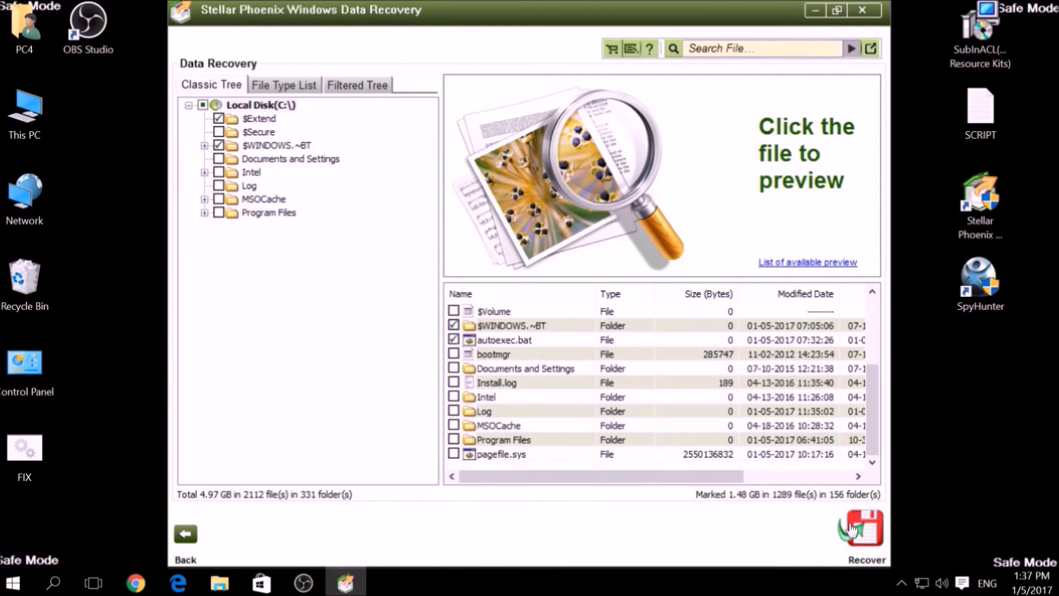
click(864, 21)
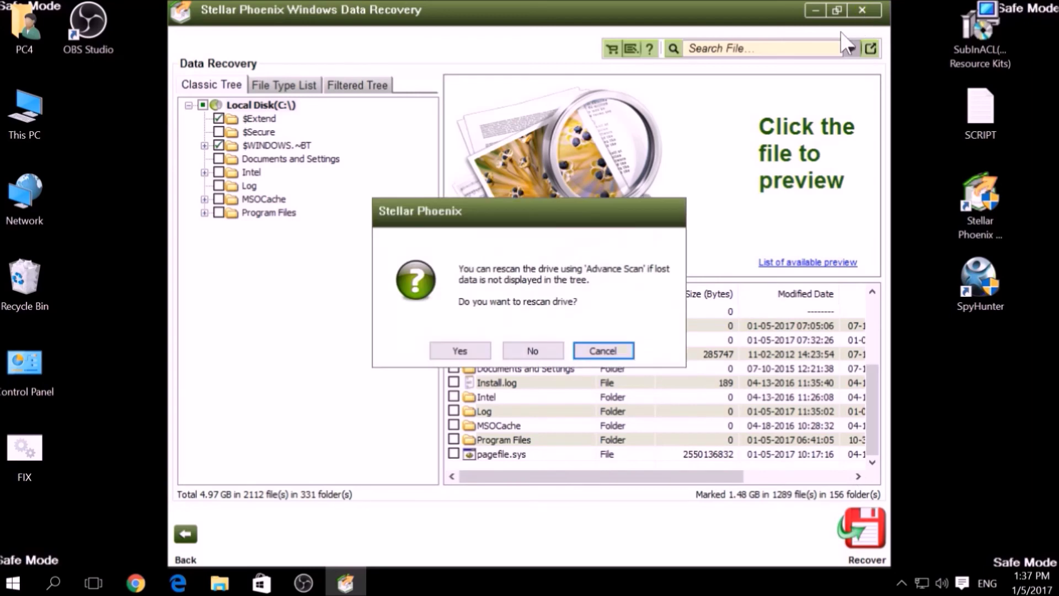
click(529, 348)
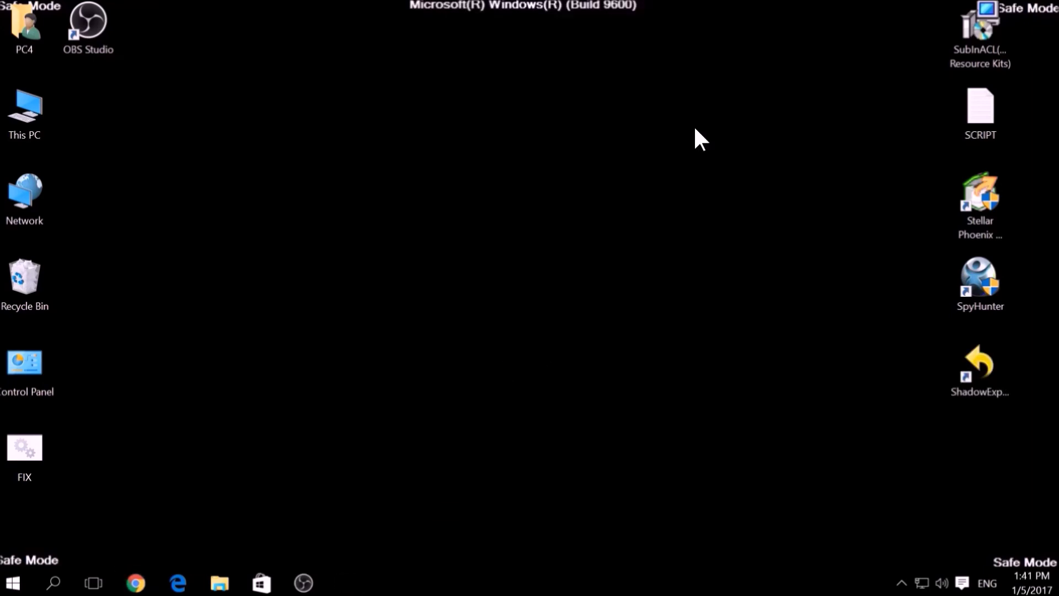
Open ShadowExplorer, dismiss the update notice and look through the folders listed for the C: drive.
double_click(975, 374)
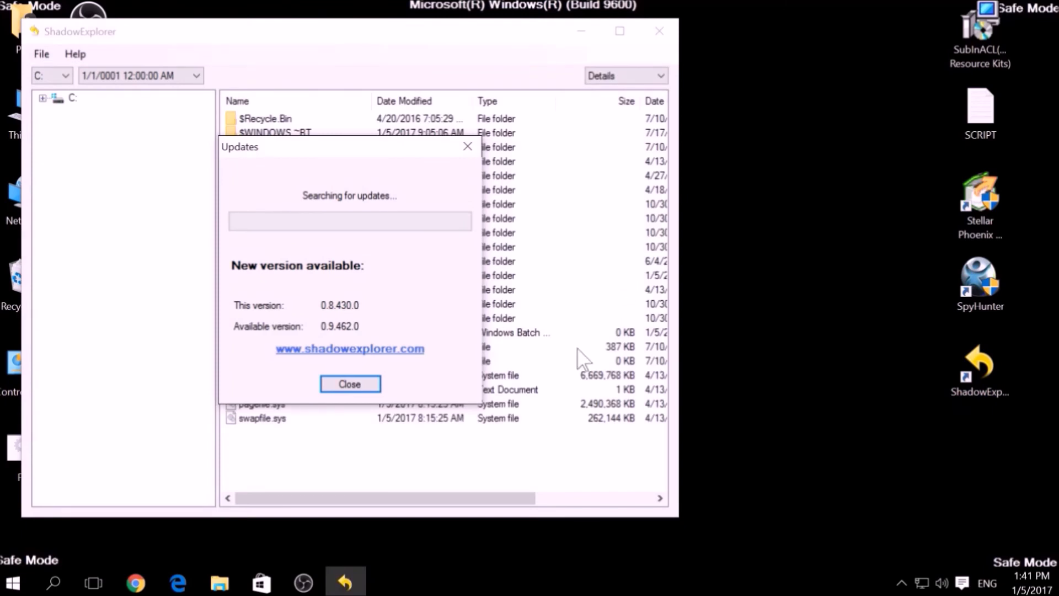
click(468, 148)
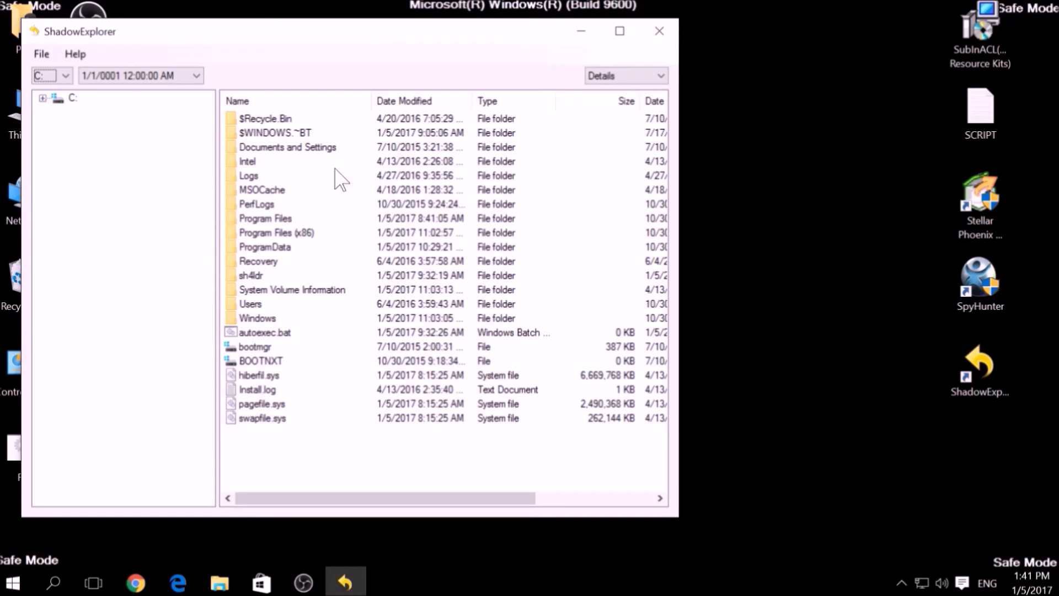
click(249, 162)
click(255, 190)
click(257, 292)
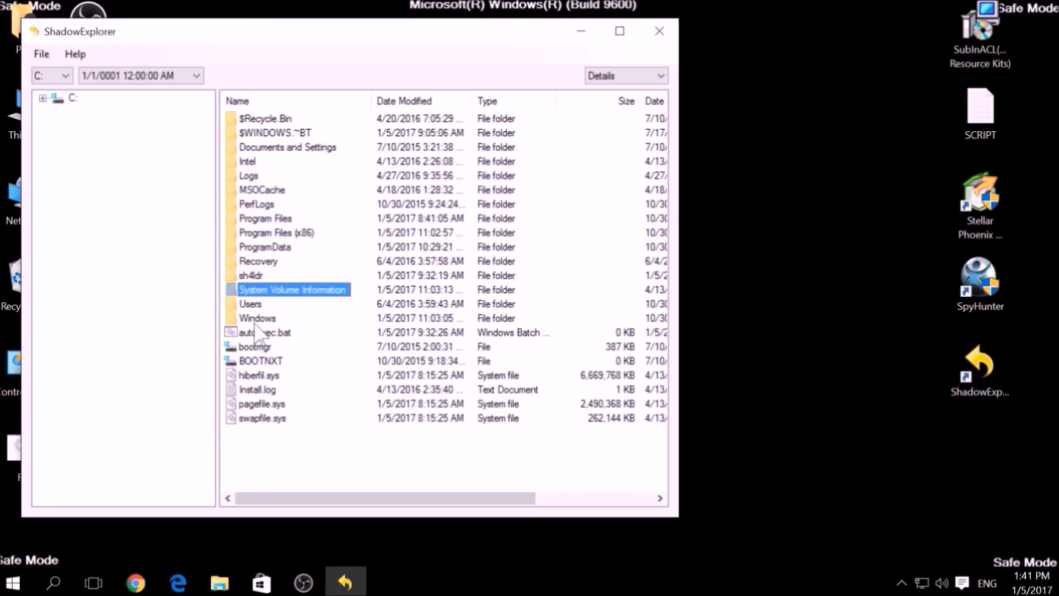
click(248, 264)
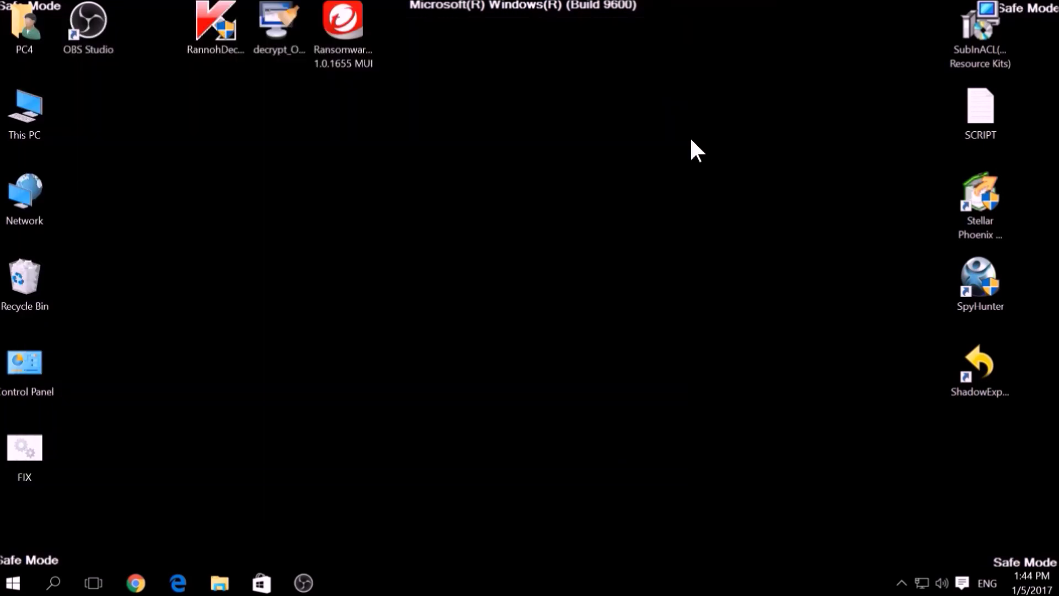
Launch Kaspersky RannohDecryptor from the desktop and minimize it without starting a scan.
drag(172, 94, 411, 9)
click(438, 196)
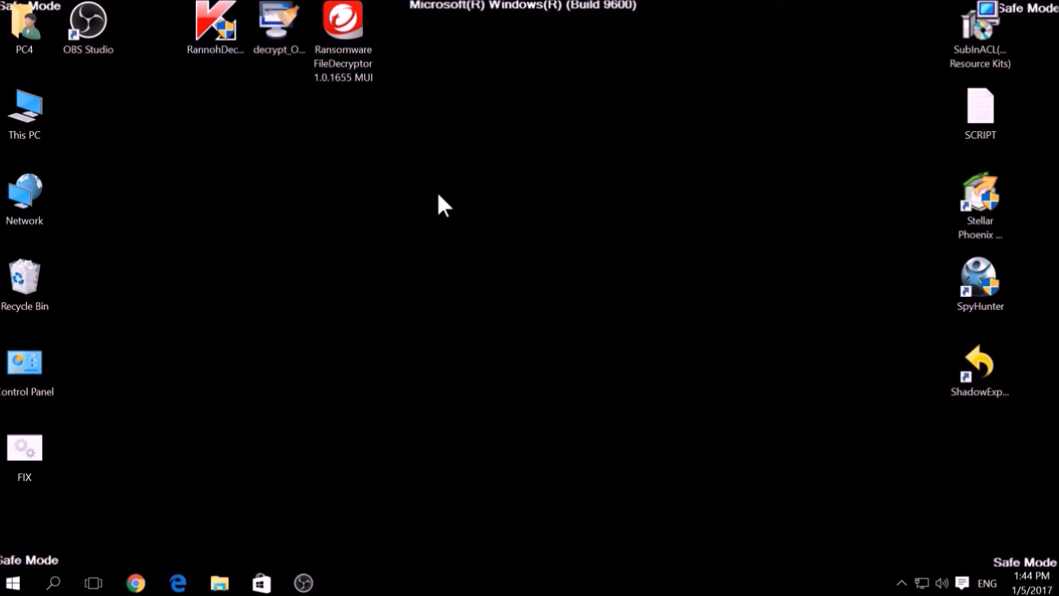
double_click(232, 37)
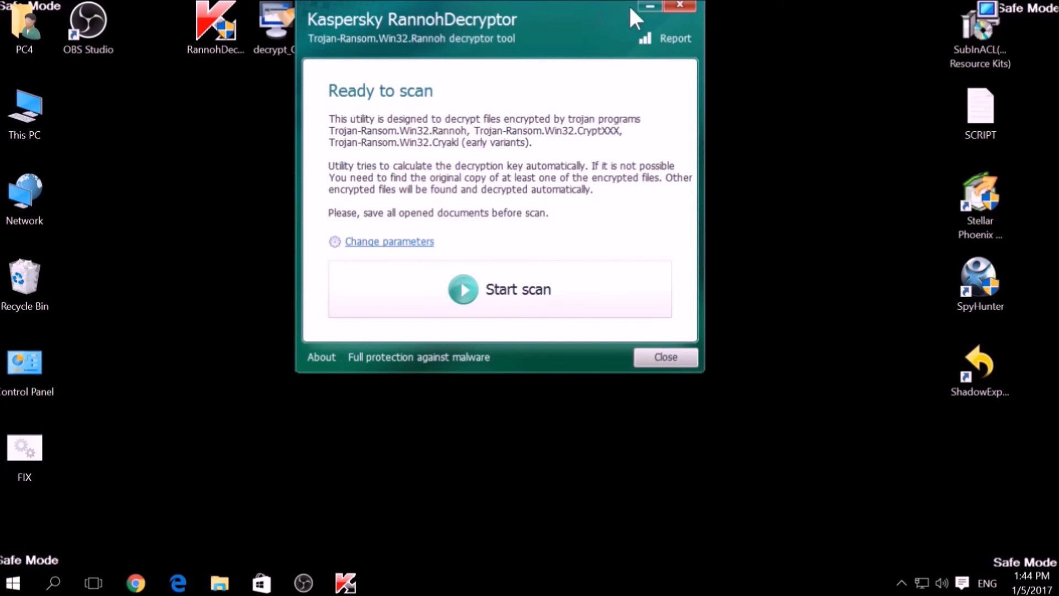
click(654, 4)
Launch the Emsisoft Decrypter for OpenToYou, accept its license terms, select the C:\ entry and minimize the program without decrypting.
double_click(285, 31)
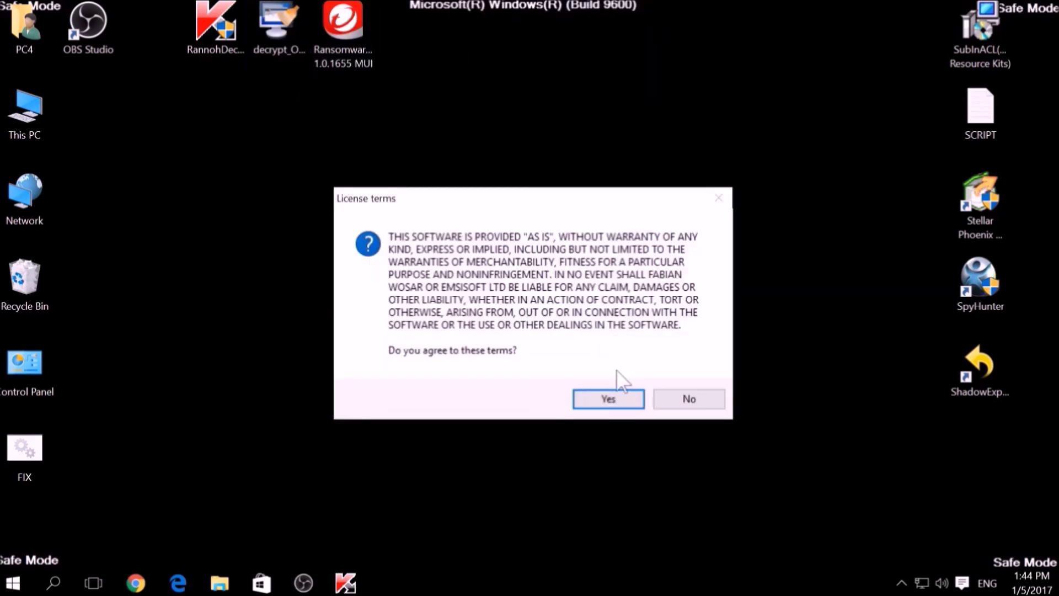
click(614, 399)
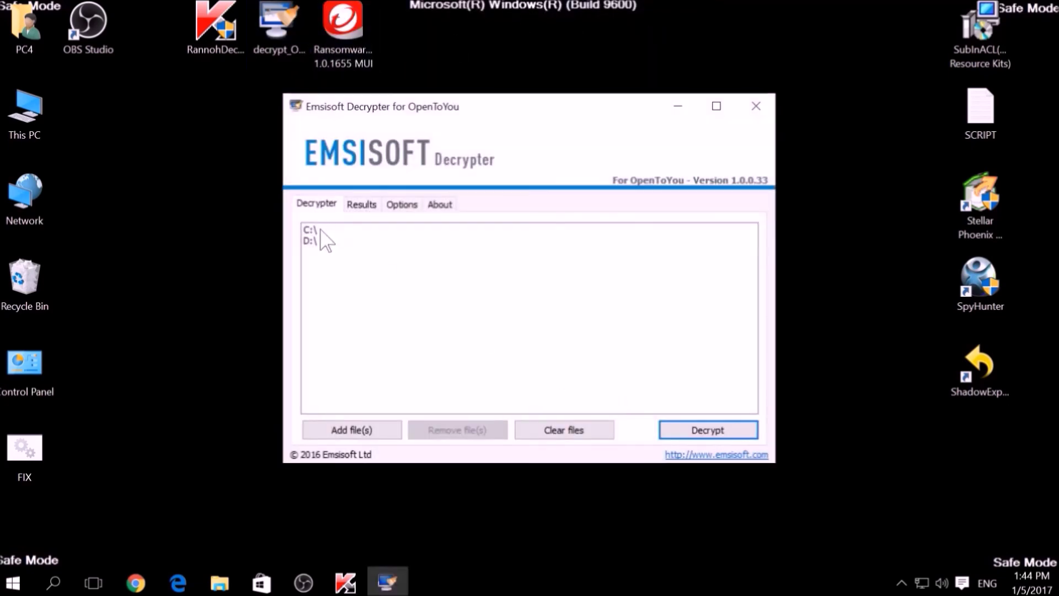
click(320, 229)
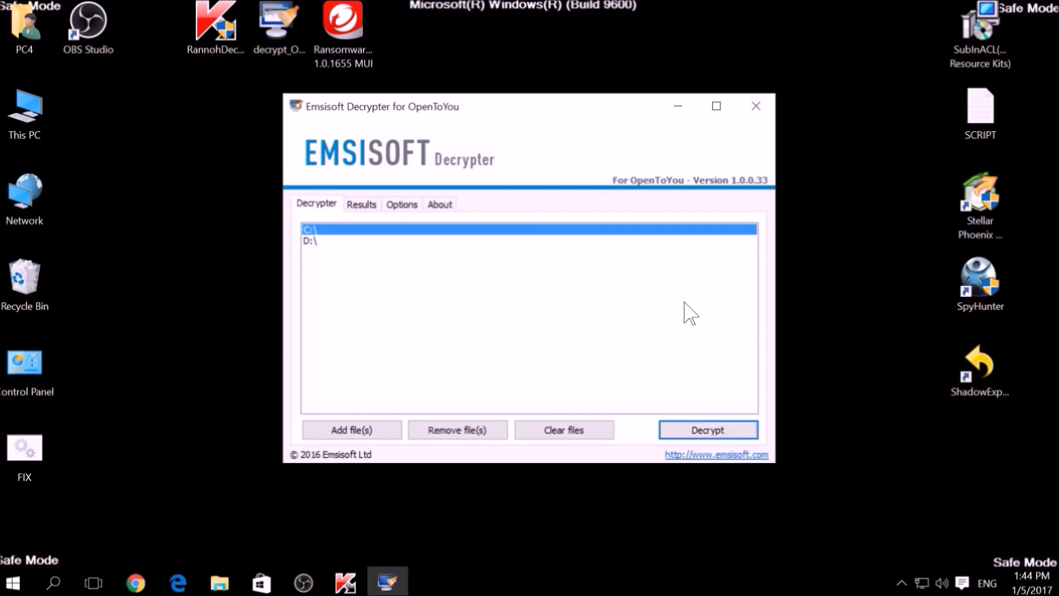
click(678, 106)
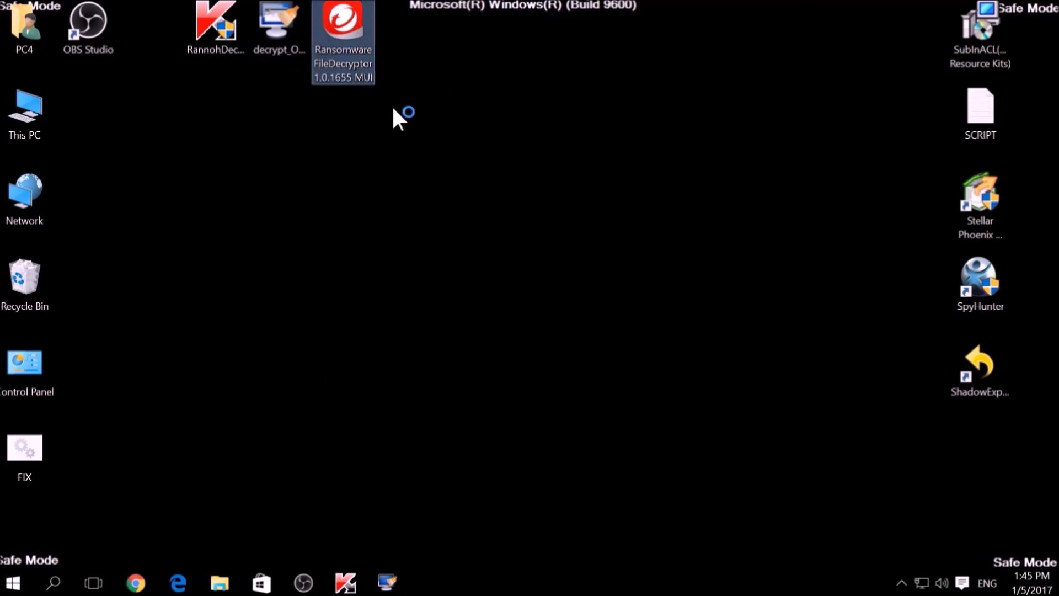